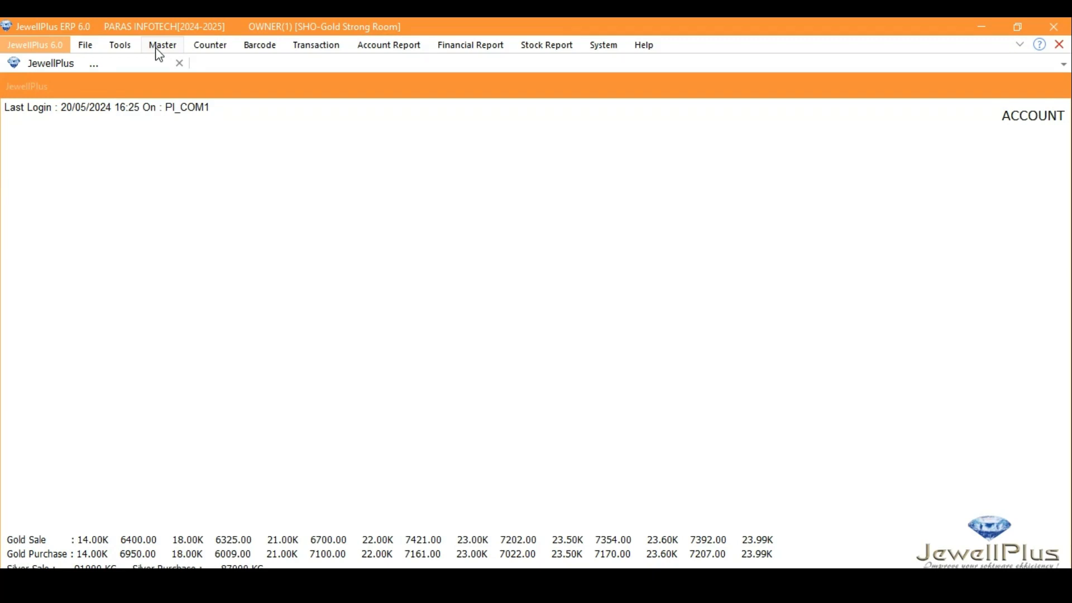
Step: Open the Making Category Master and review the wastage, profit and making settings of categories A, B and C before confirming it
left_click(161, 46)
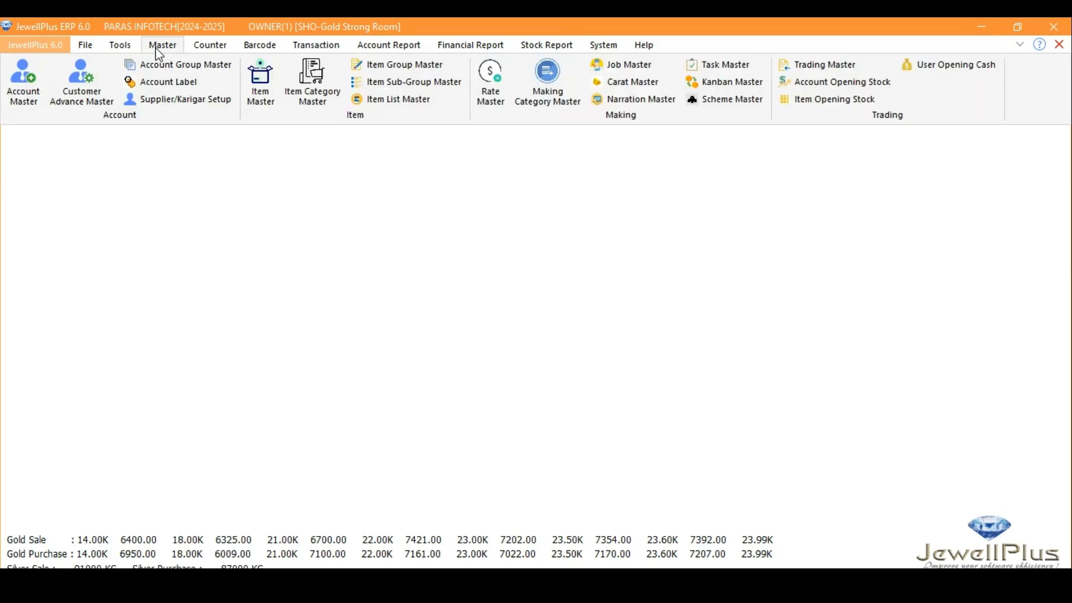
left_click(550, 87)
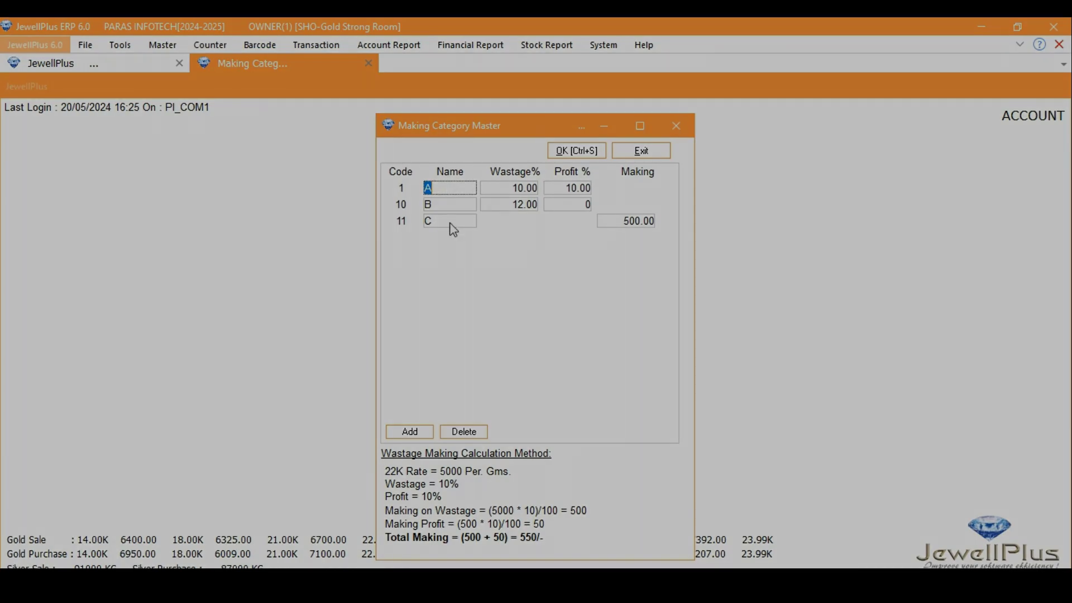
left_click(449, 221)
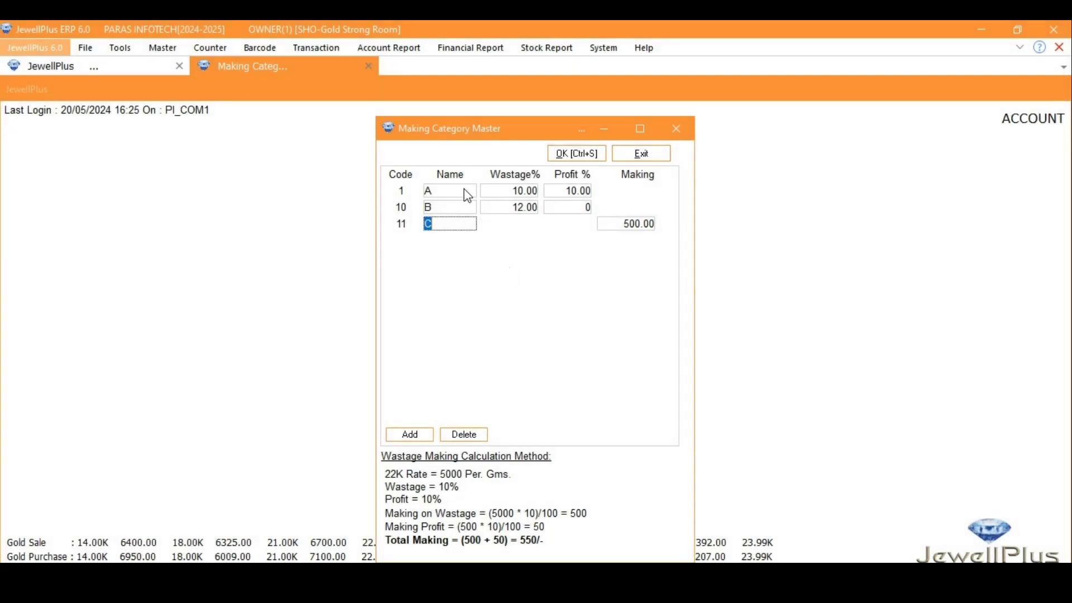
left_click(514, 194)
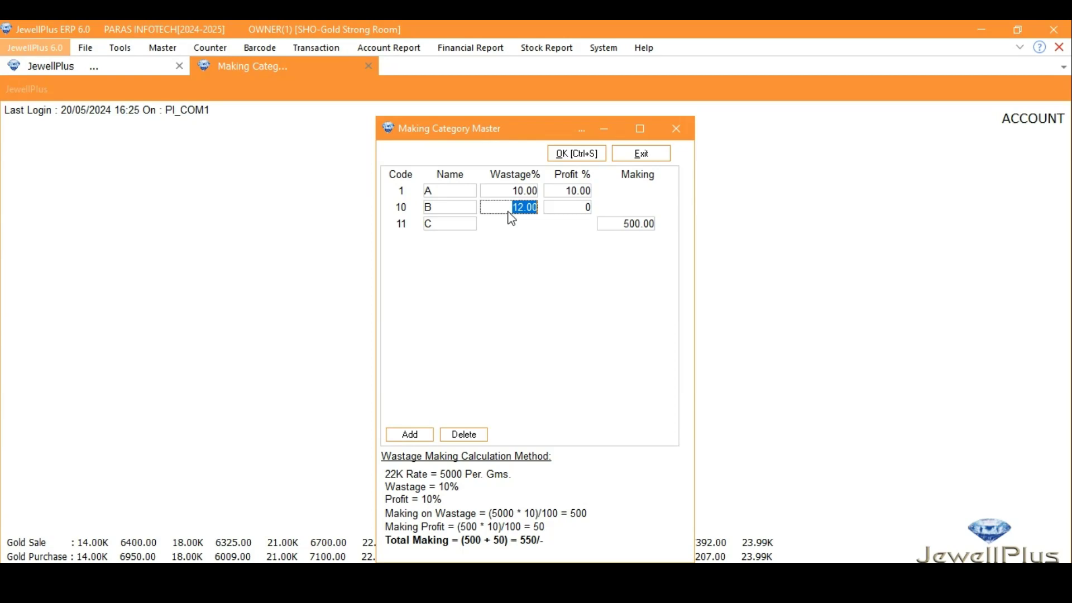
left_click(459, 229)
left_click(620, 226)
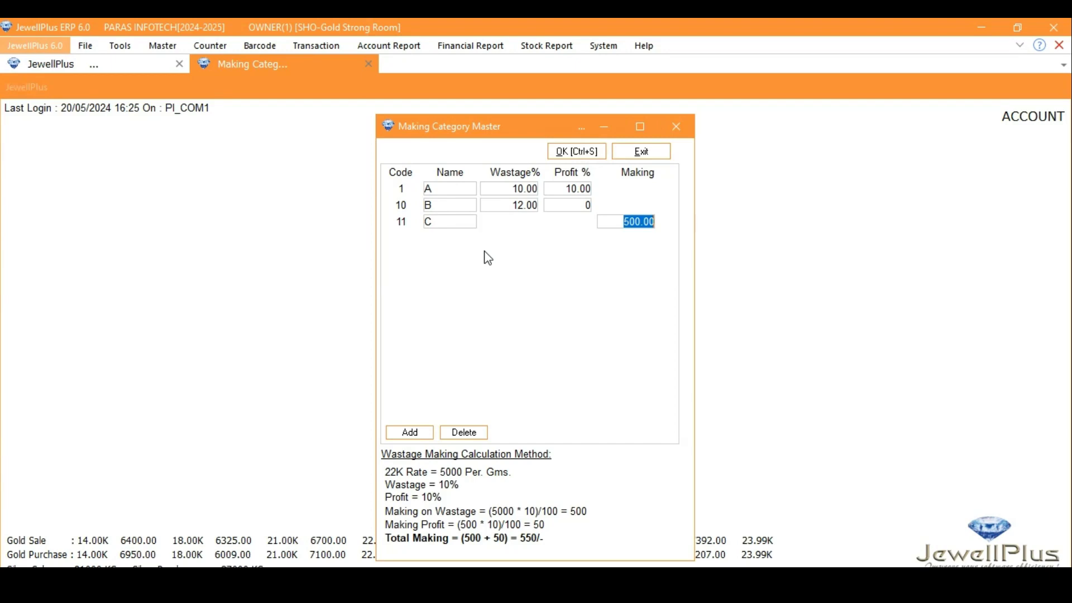
left_click(586, 161)
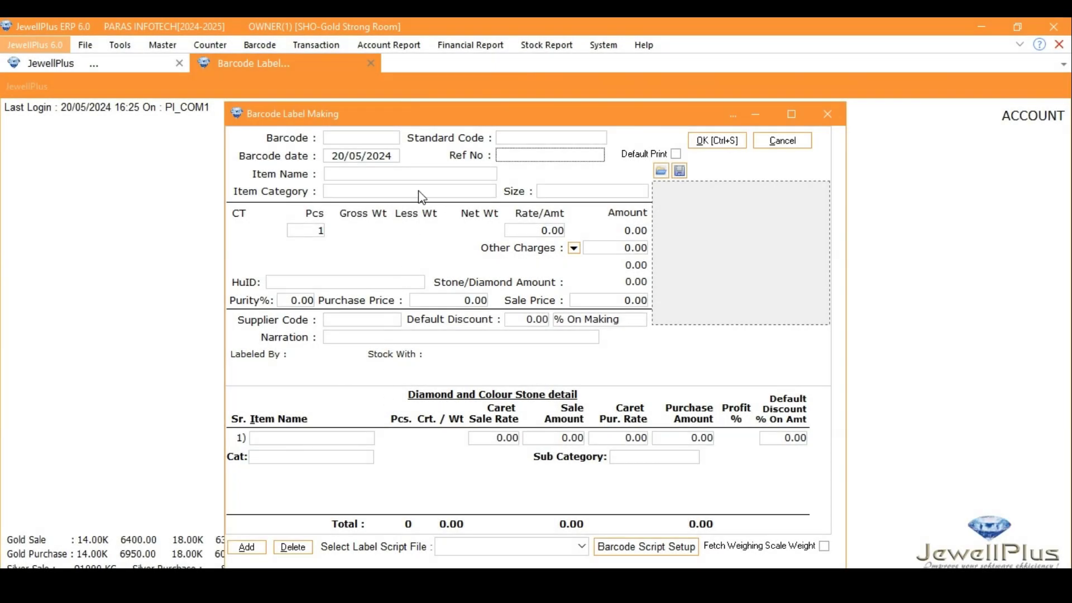
Step: Set the barcode label's item to CHAIN [G] with Hall Mark and its item category to HANDMADE
left_click(430, 180)
type("CHAIN [G")
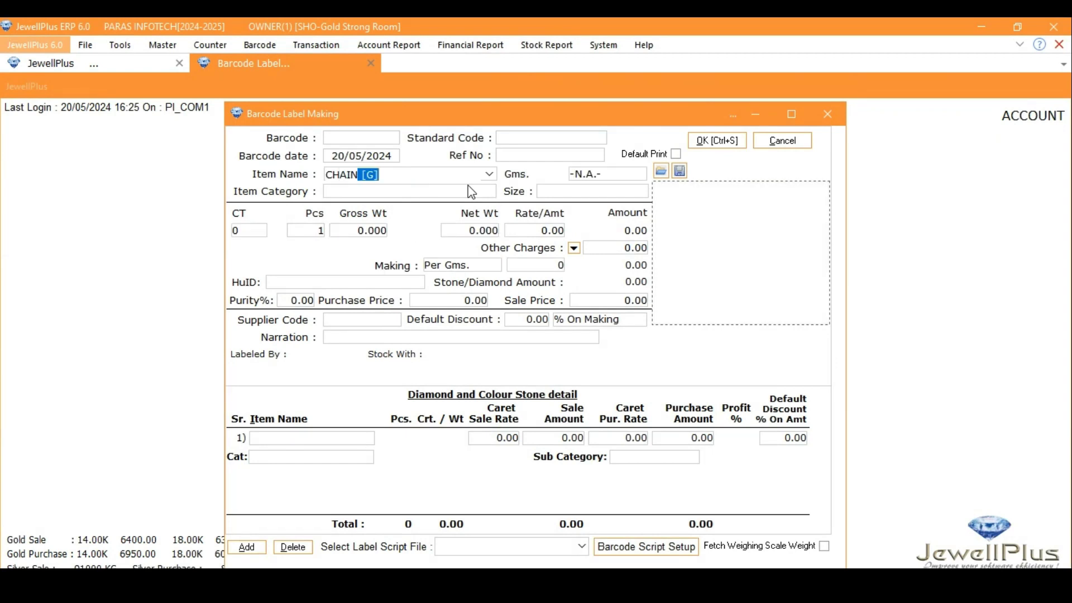
key("Return")
key("Up")
key("Up")
key("Return")
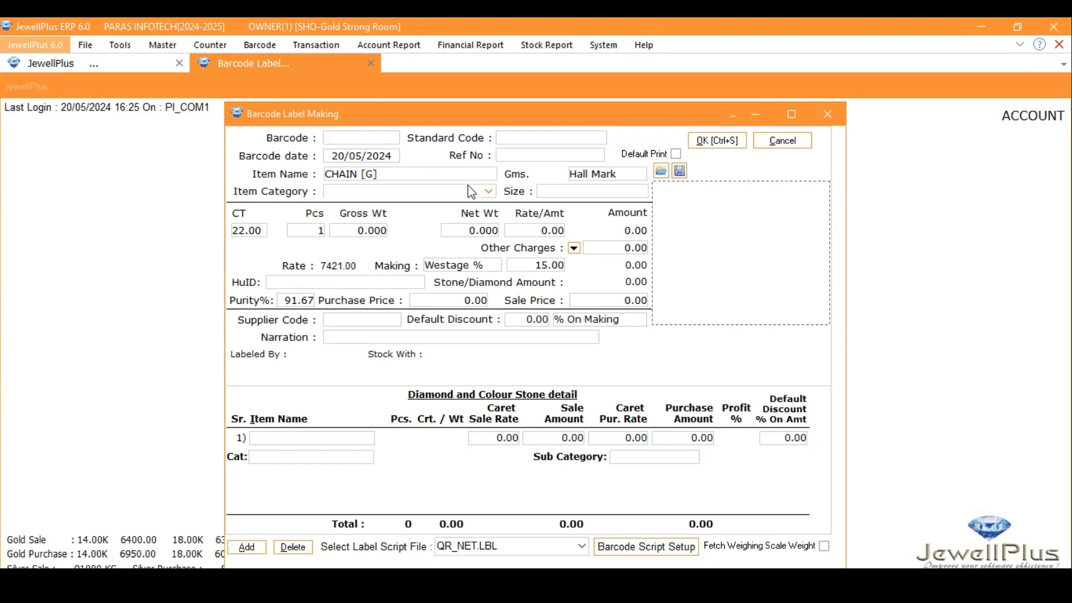
key("Down")
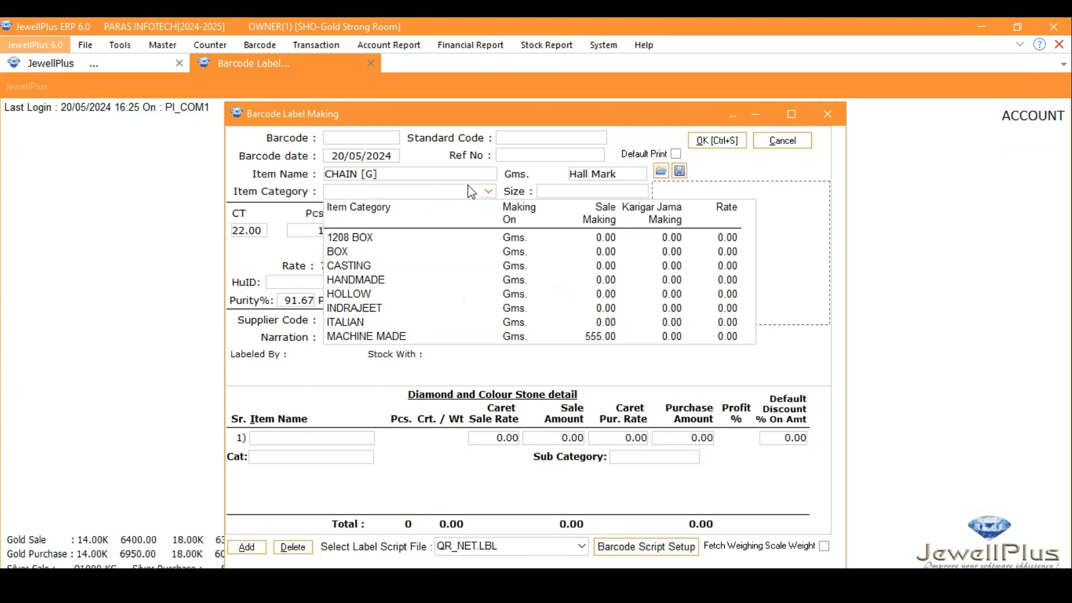
type("HANDMADE")
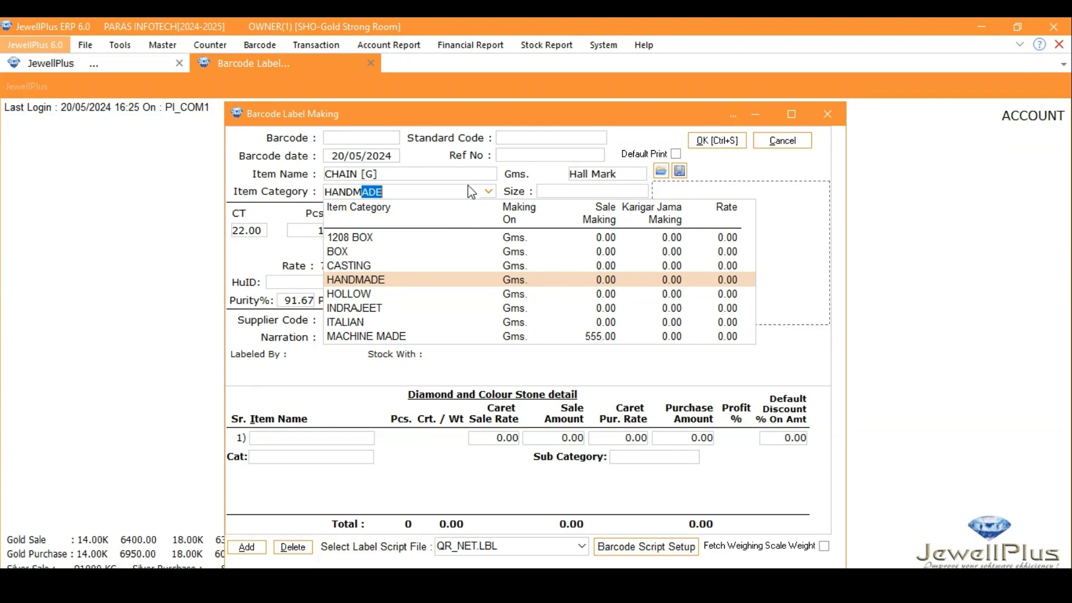
key("Return")
Step: Set the chain's carat to 22 and its gross weight to 10.230, keeping one piece
key("Down")
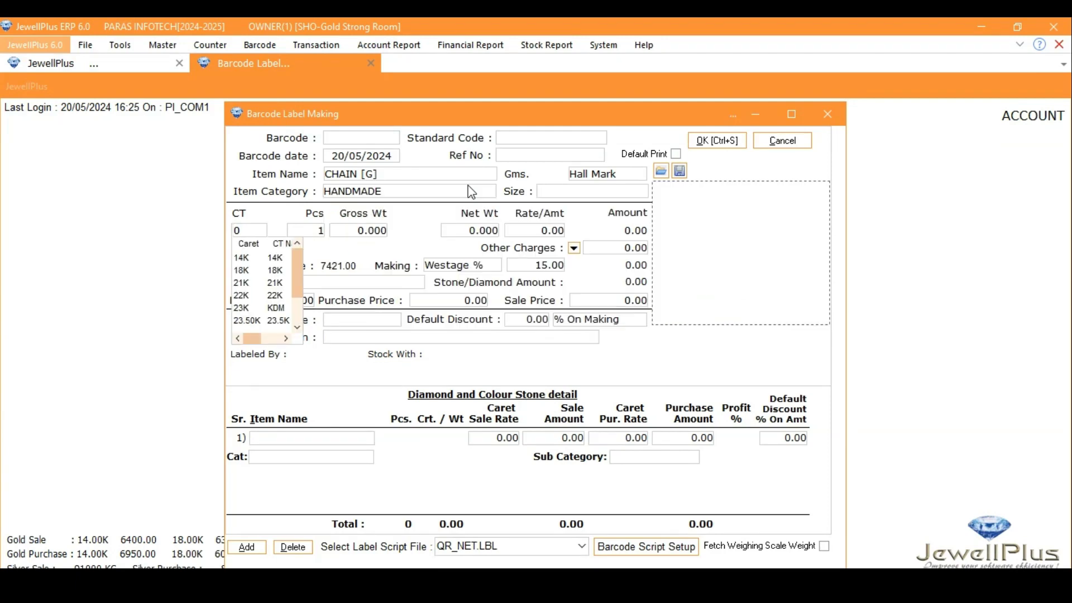
type("22")
key("Return")
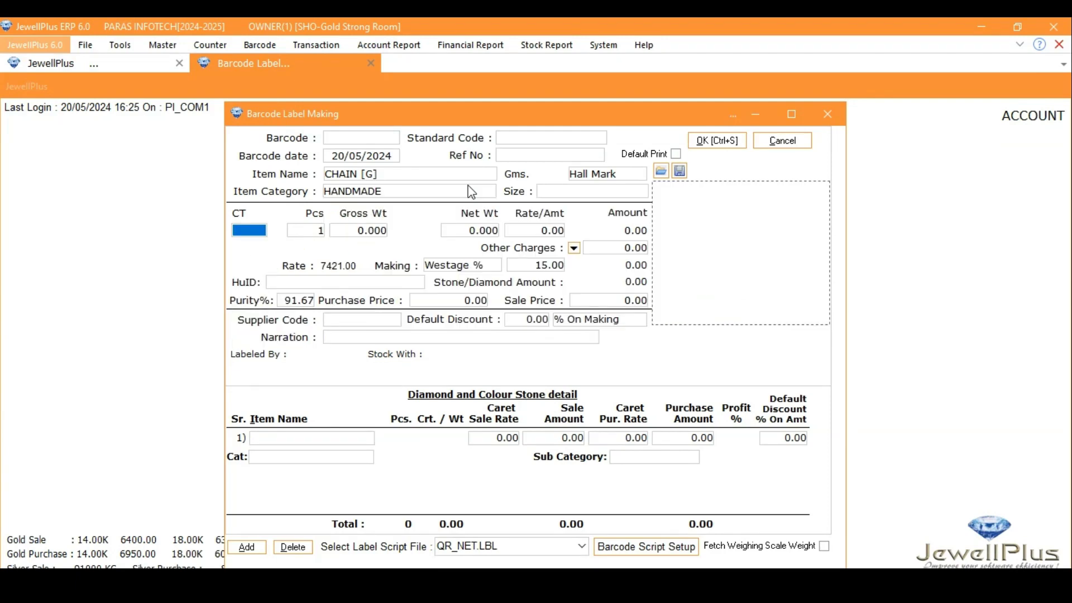
key("Return")
type("10.230")
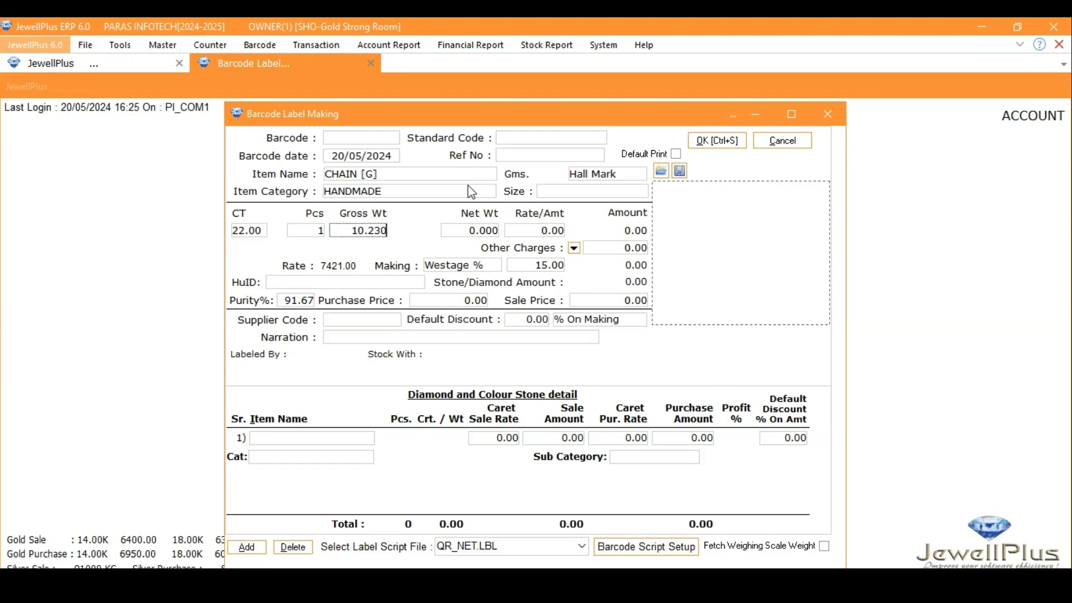
key("Return")
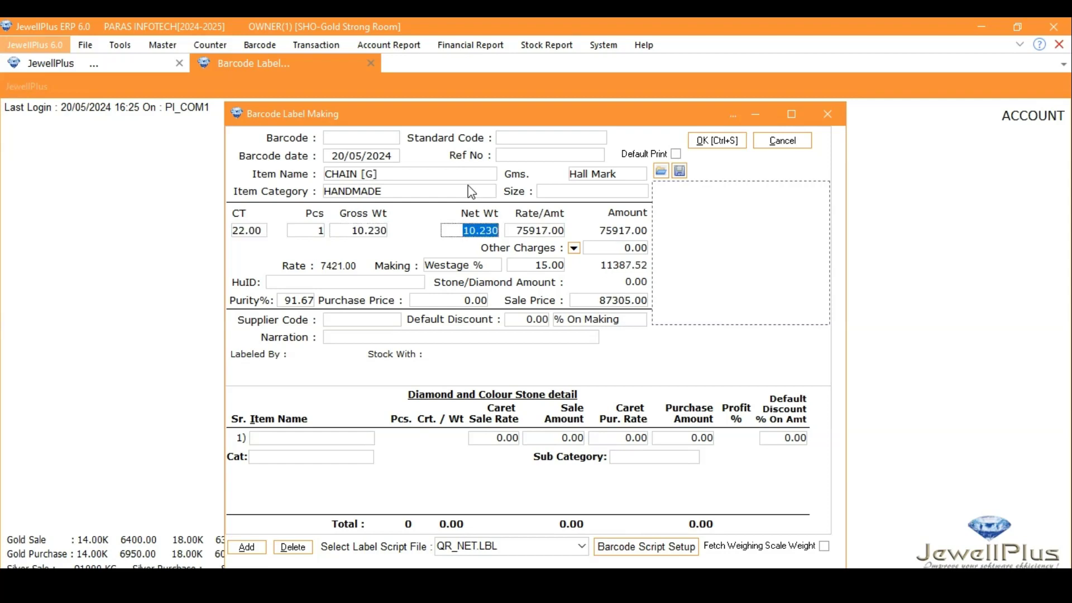
Step: Set the label's making type to Category Gms. and choose making category B
key("Return")
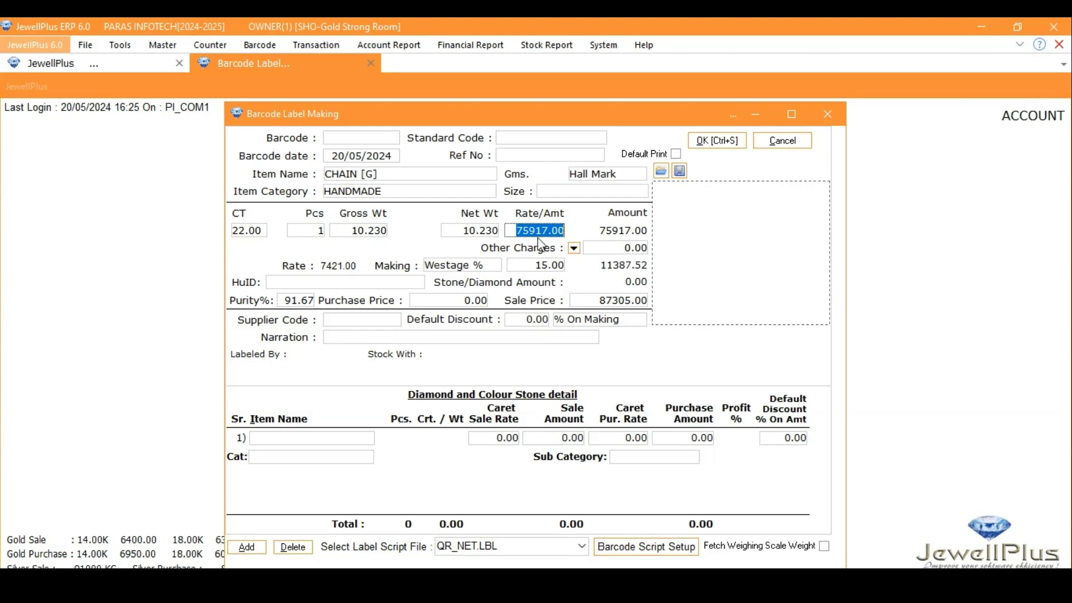
key("Return")
key("Return")
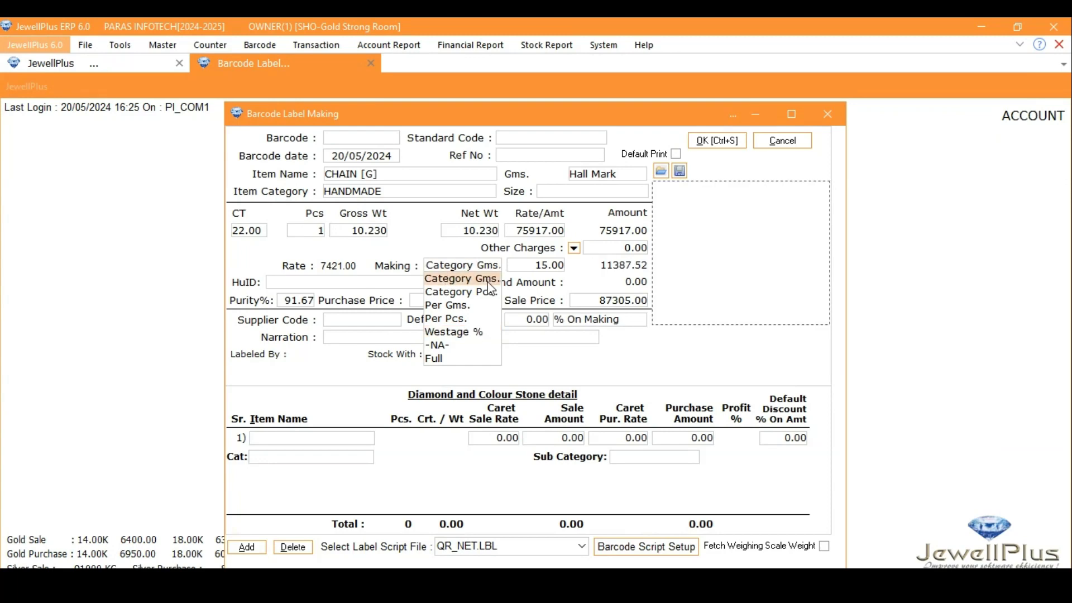
left_click(488, 279)
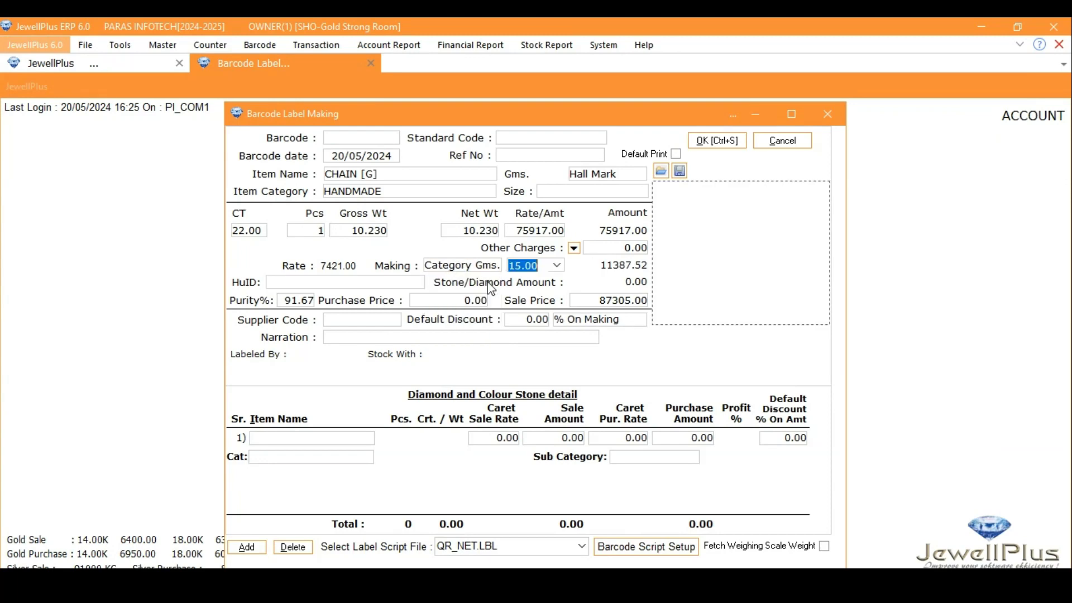
left_click(558, 269)
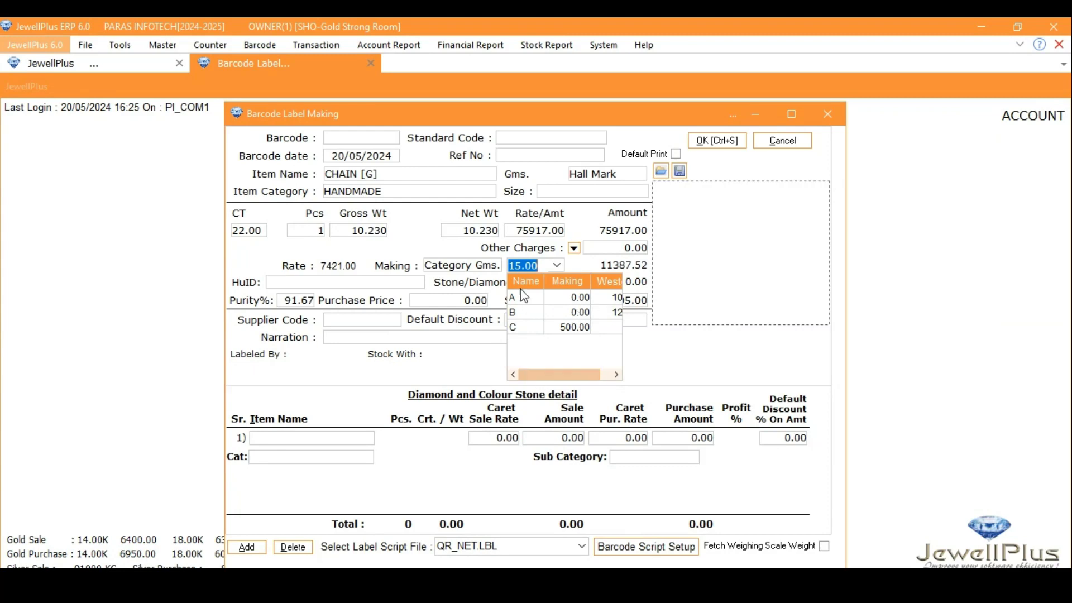
left_click_drag(554, 376, 583, 385)
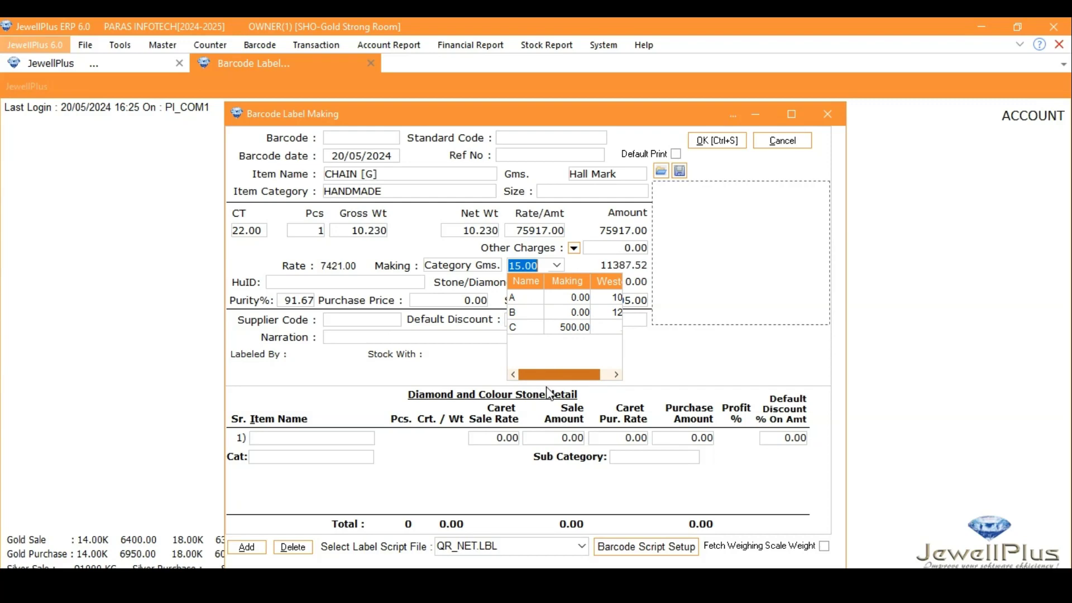
left_click_drag(575, 389, 540, 389)
left_click(523, 313)
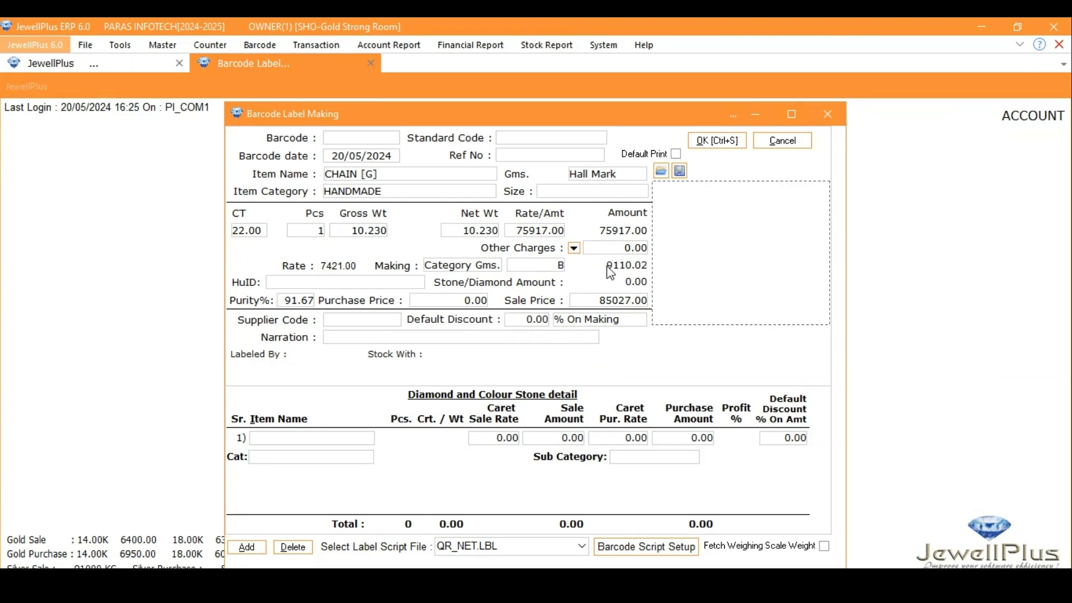
Step: Move the label form aside and calculate 12% of the 7421 gold rate in Calculator
left_click_drag(602, 114, 829, 119)
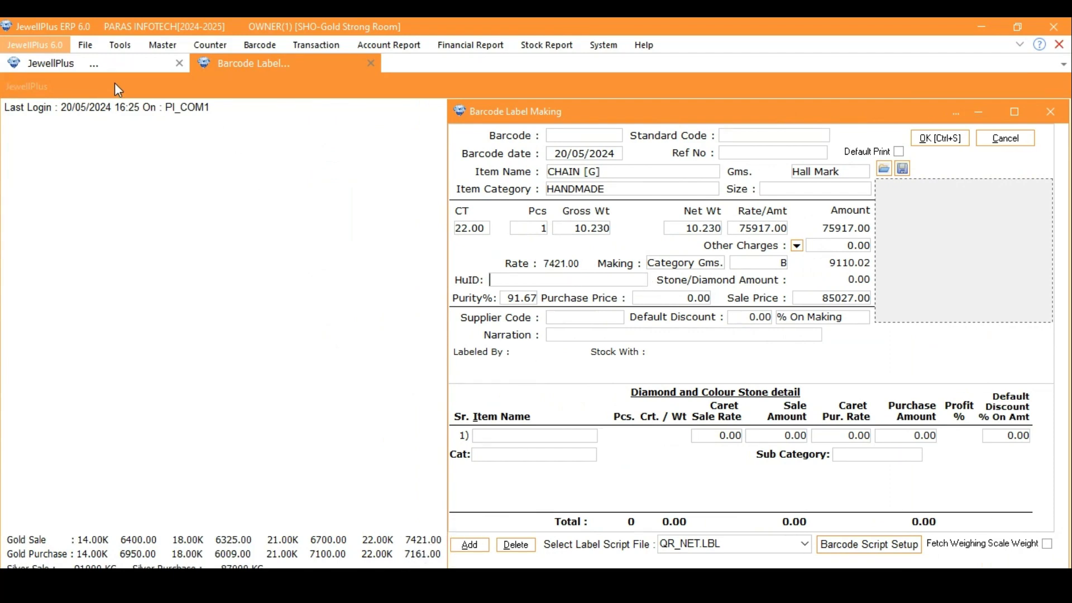
left_click(89, 46)
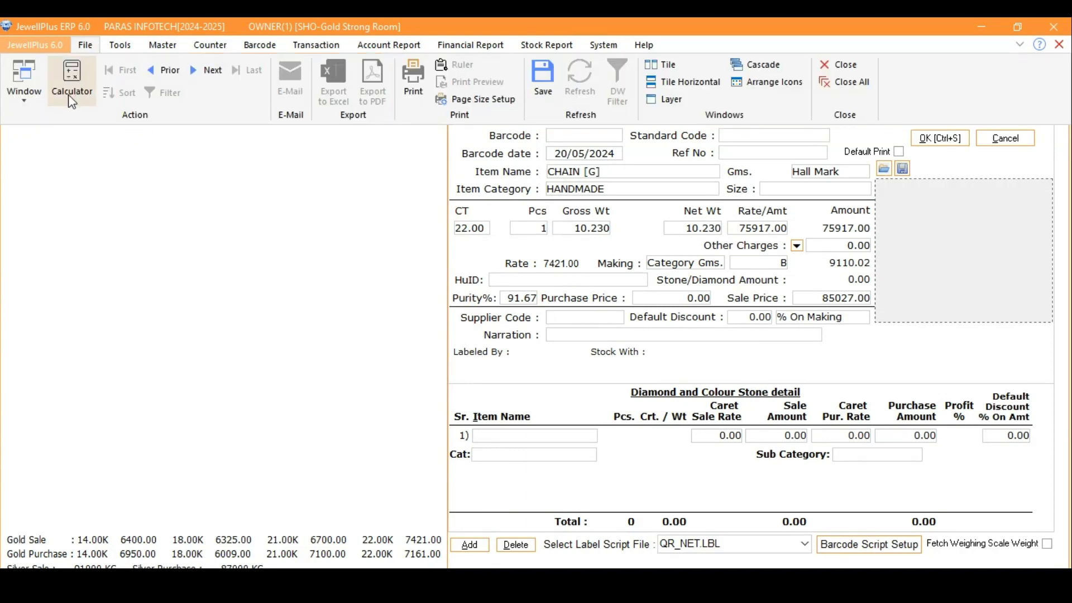
left_click(345, 301)
key("XF86Calculator")
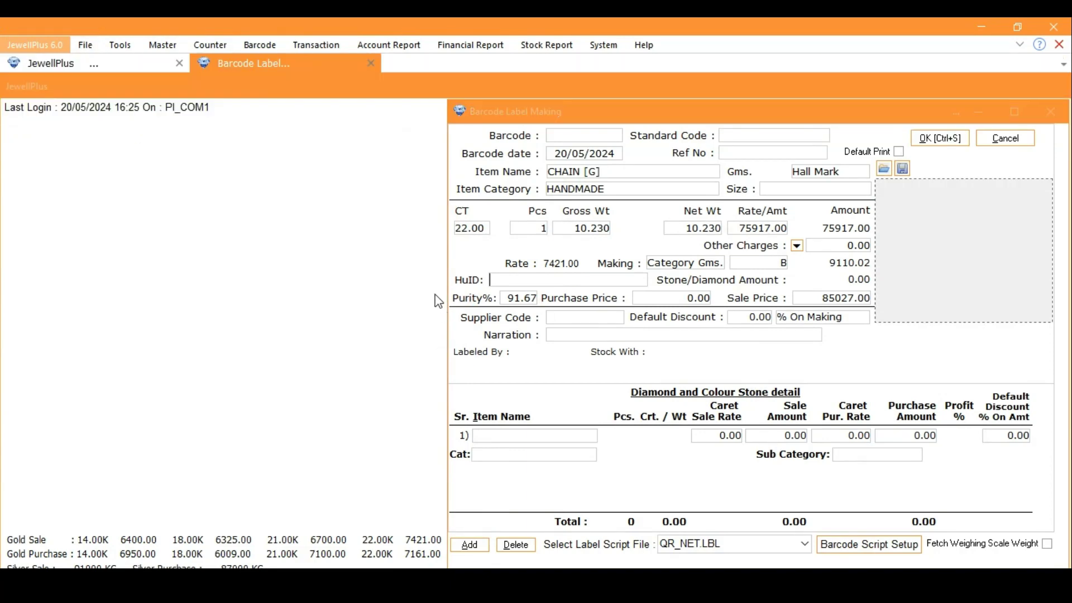
type("7")
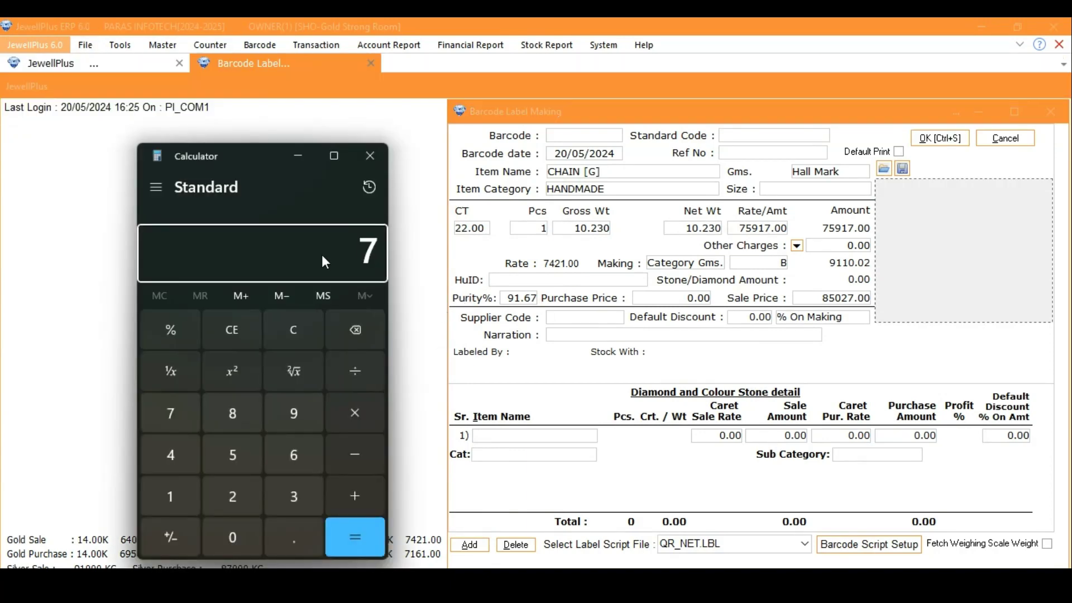
type("421*12%")
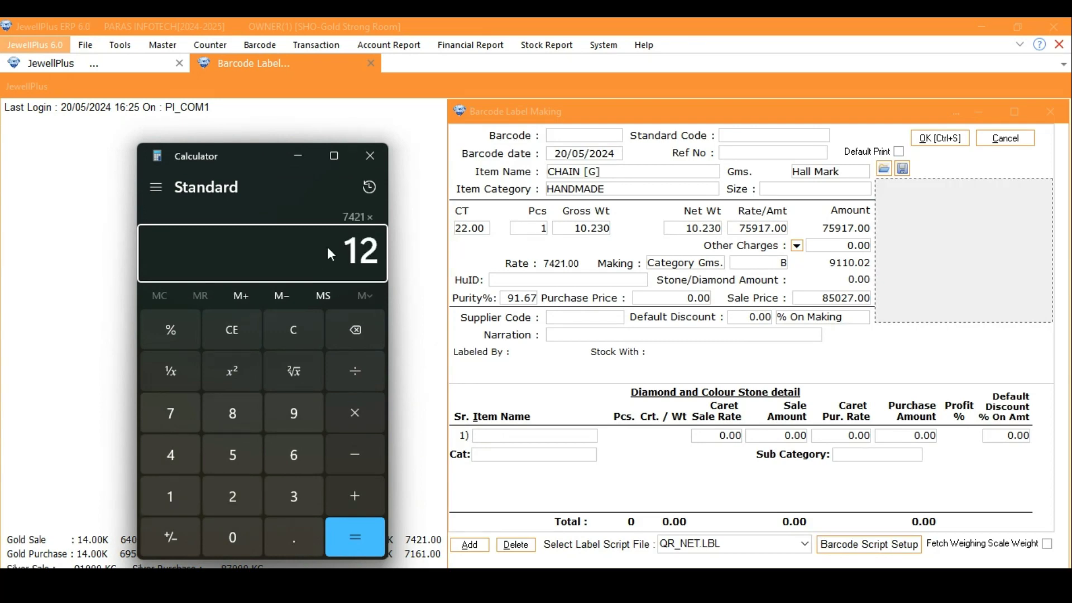
key("Return")
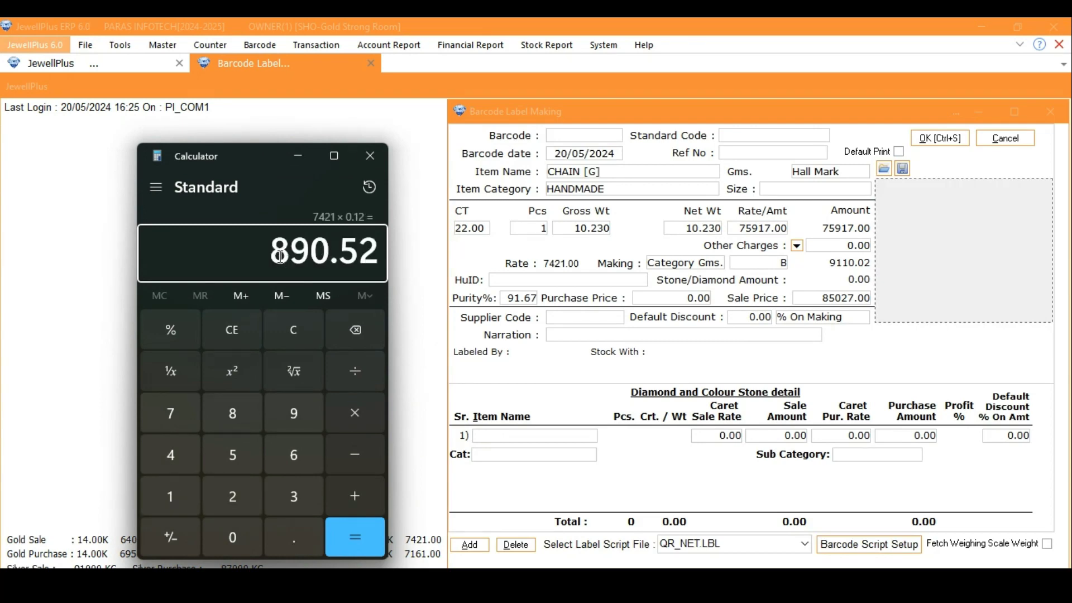
Step: Multiply the per-gram making result by 10.23 to check the label's making amount, and minimise Calculator
left_click_drag(273, 256, 385, 264)
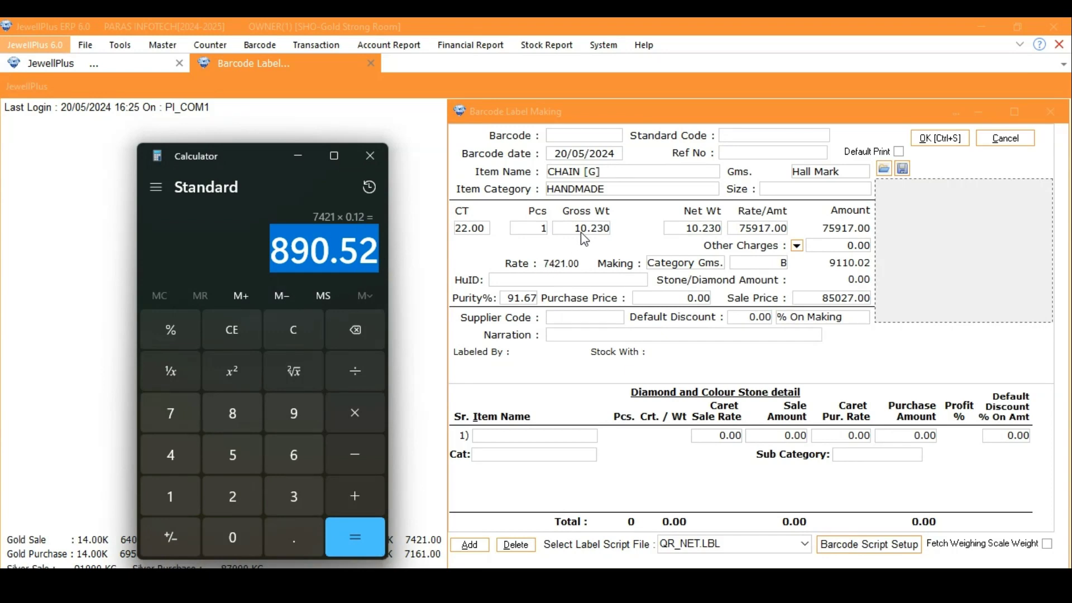
left_click(242, 249)
type("*10.")
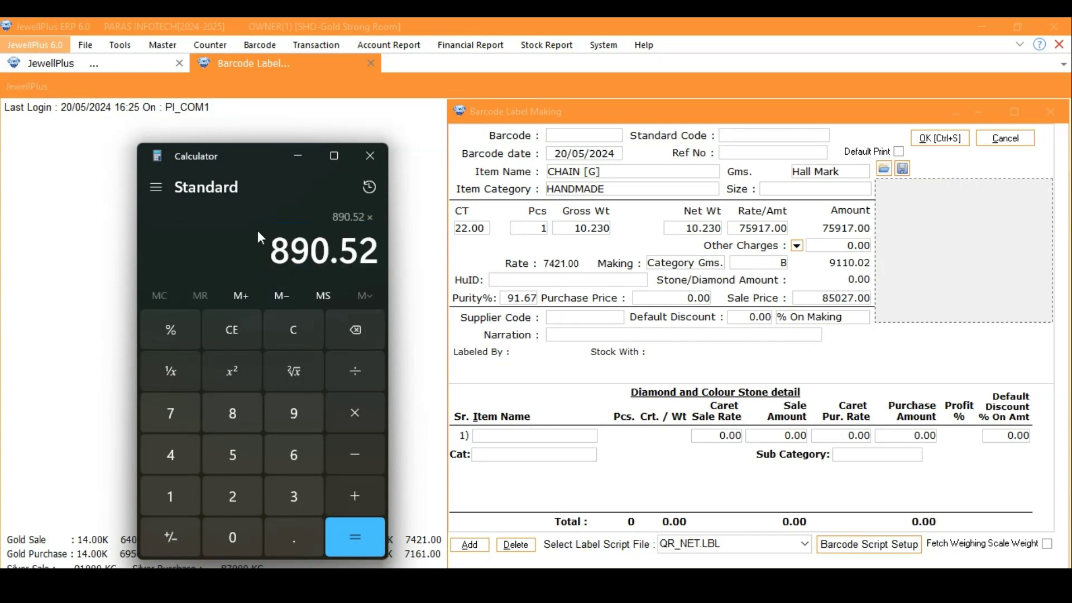
type("23")
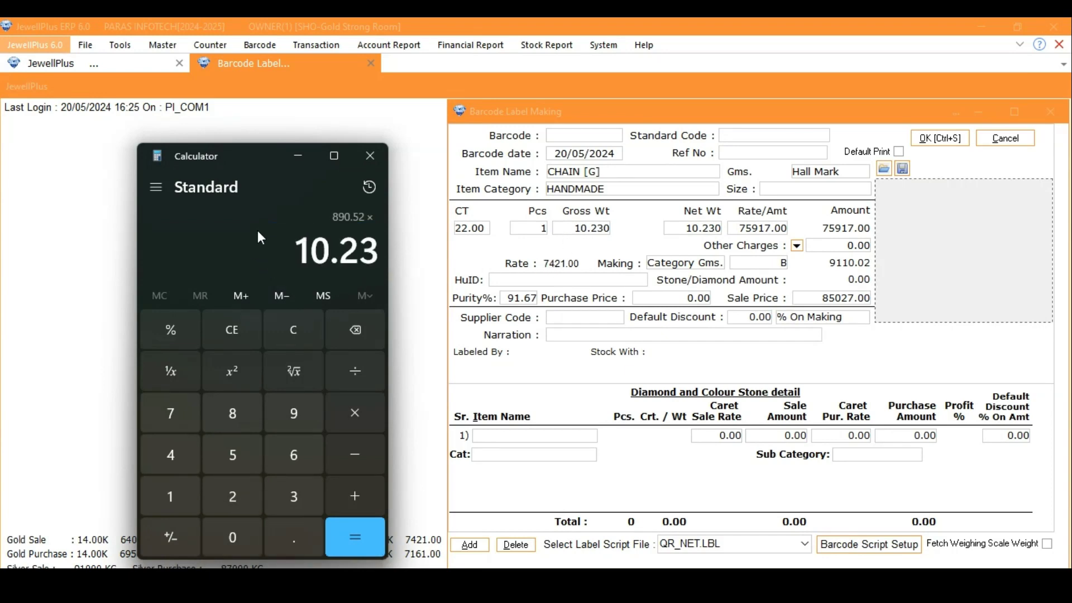
key("Return")
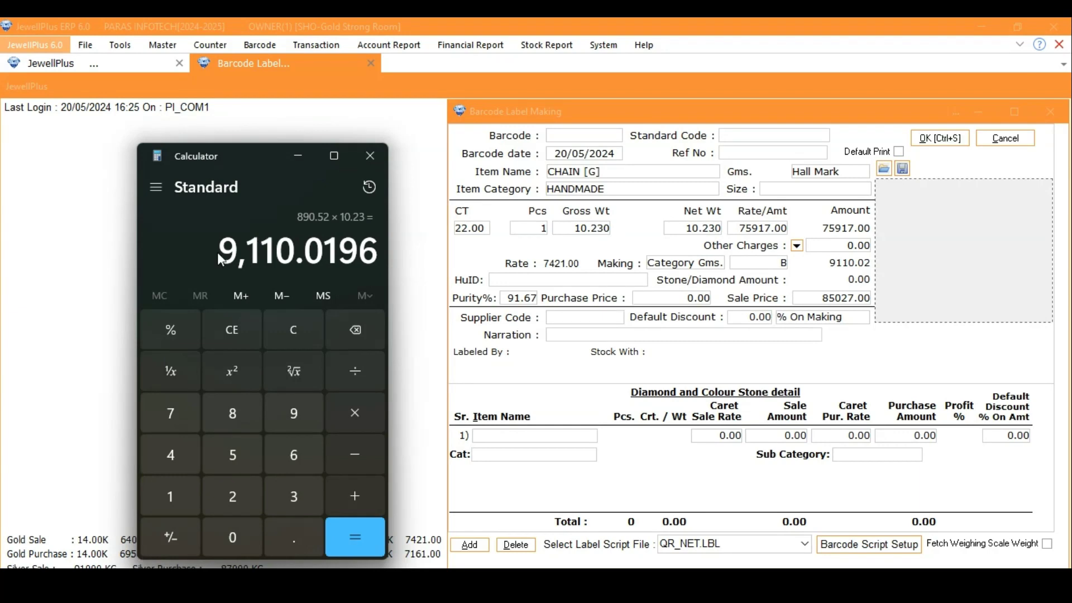
left_click_drag(217, 252, 296, 252)
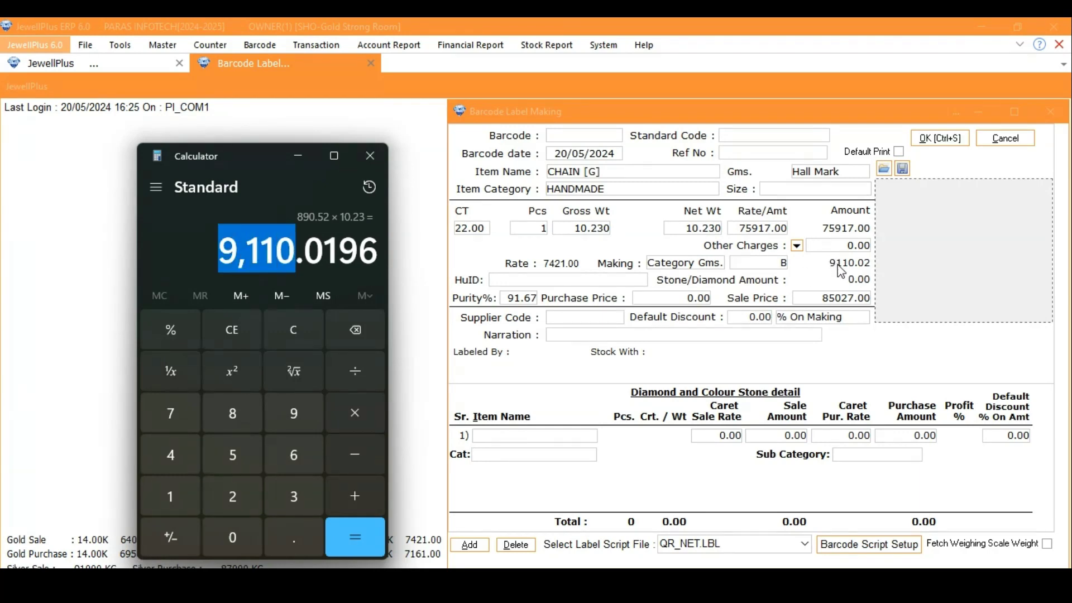
left_click(297, 157)
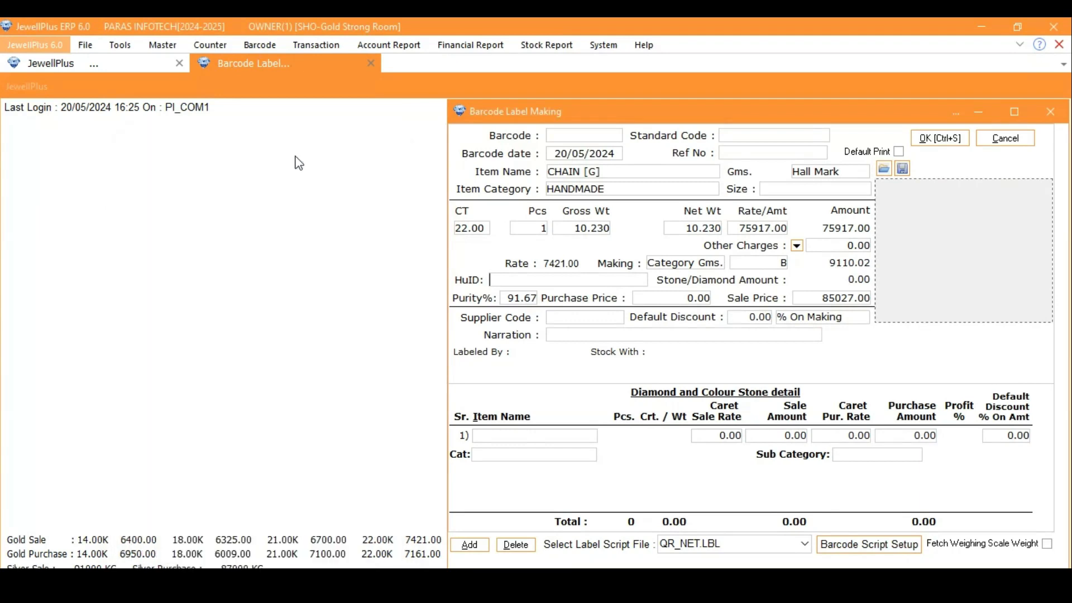
Step: Save the chain's barcode label and decline printing it
left_click(947, 139)
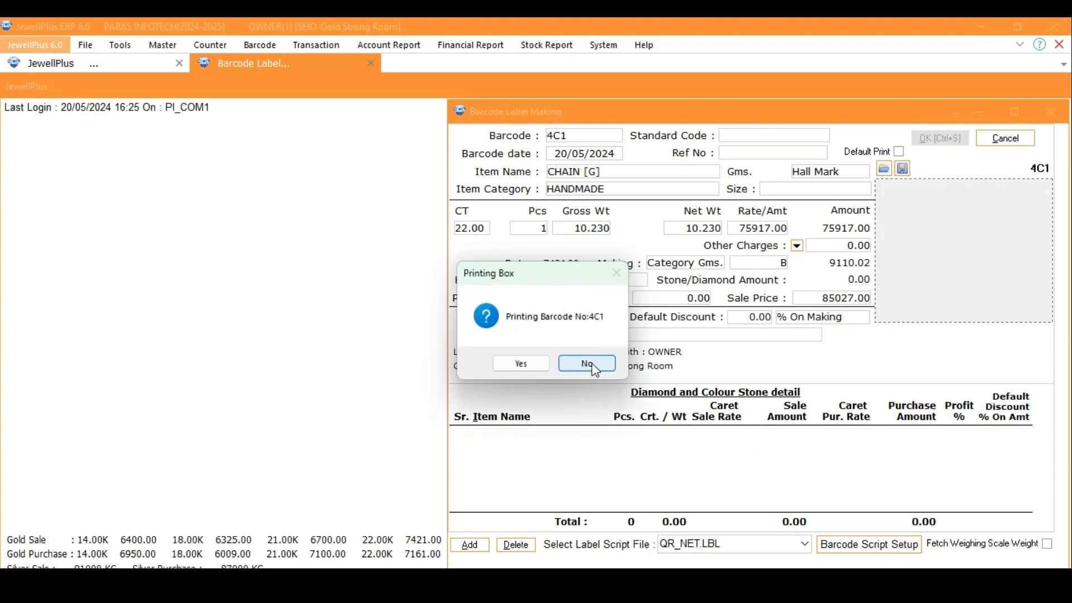
left_click(595, 370)
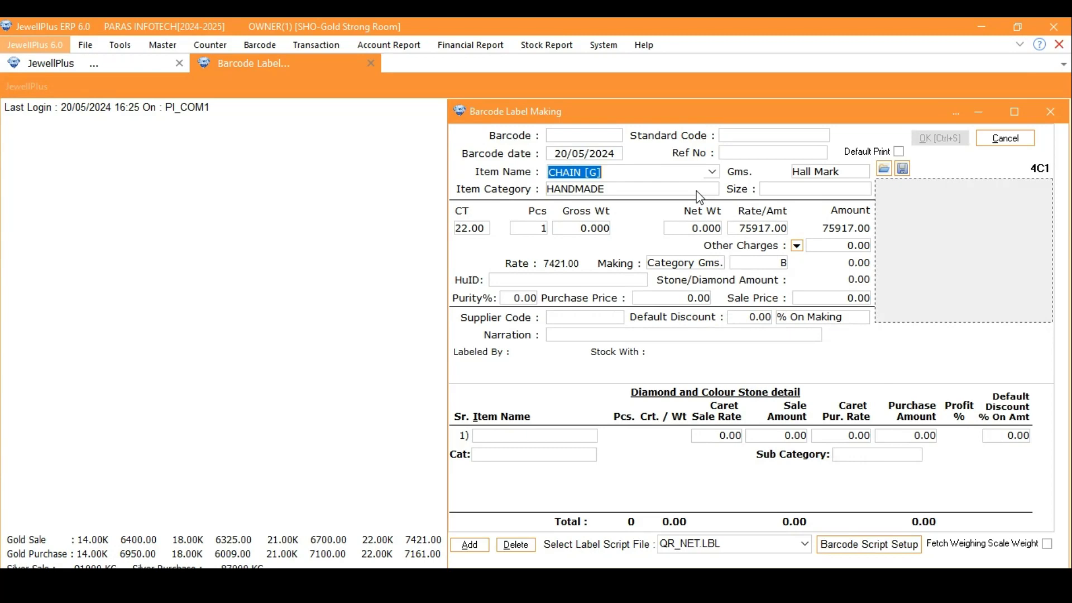
Step: Set the new chain label's gross weight to 12.32 and choose making category A
left_click(570, 230)
type("12.32")
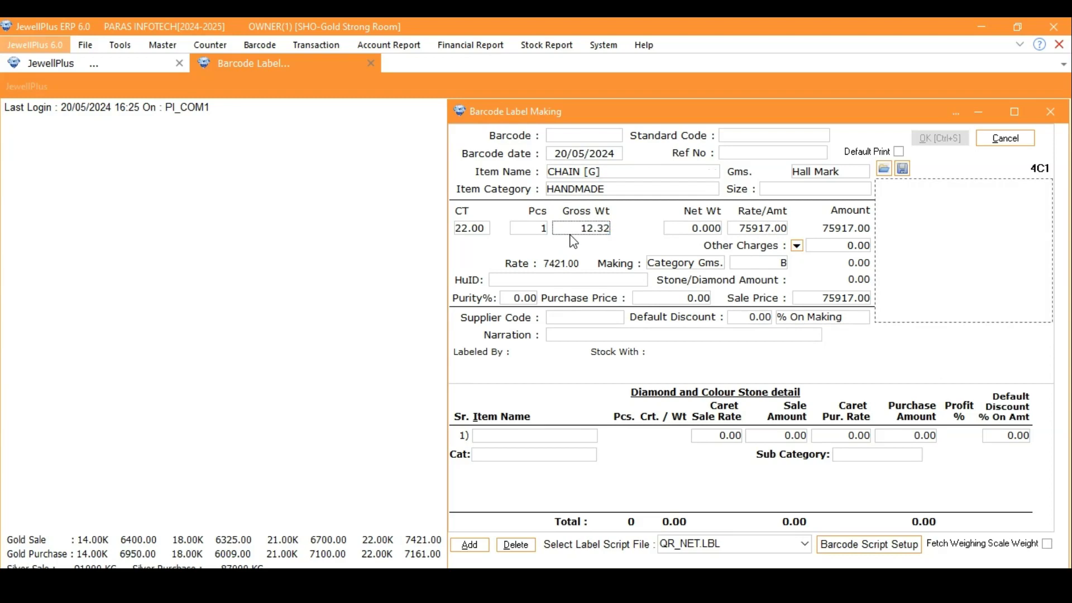
key("Return")
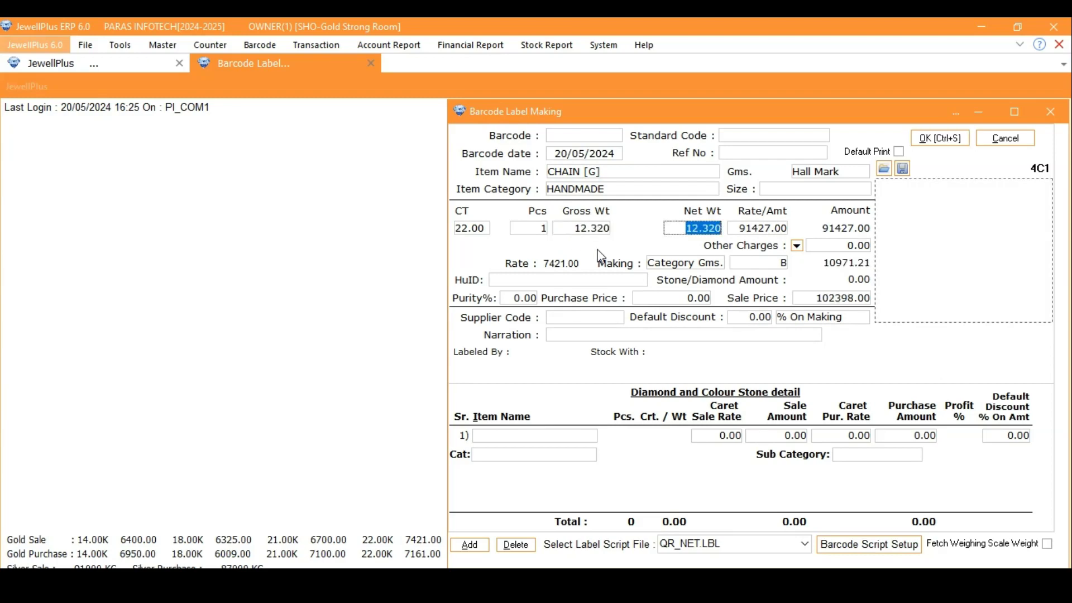
left_click(781, 263)
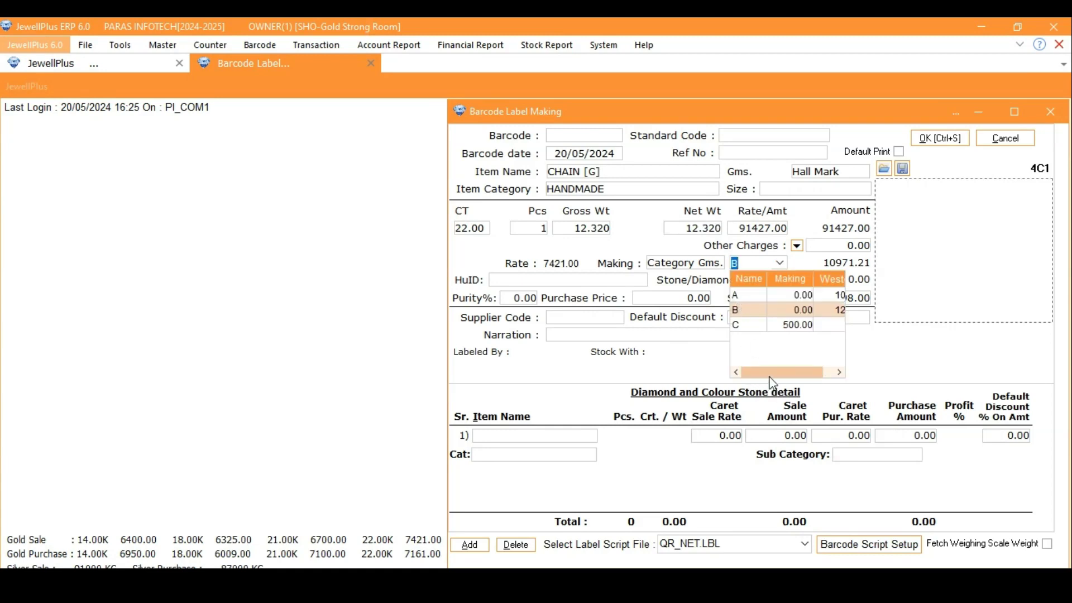
left_click_drag(775, 372, 809, 377)
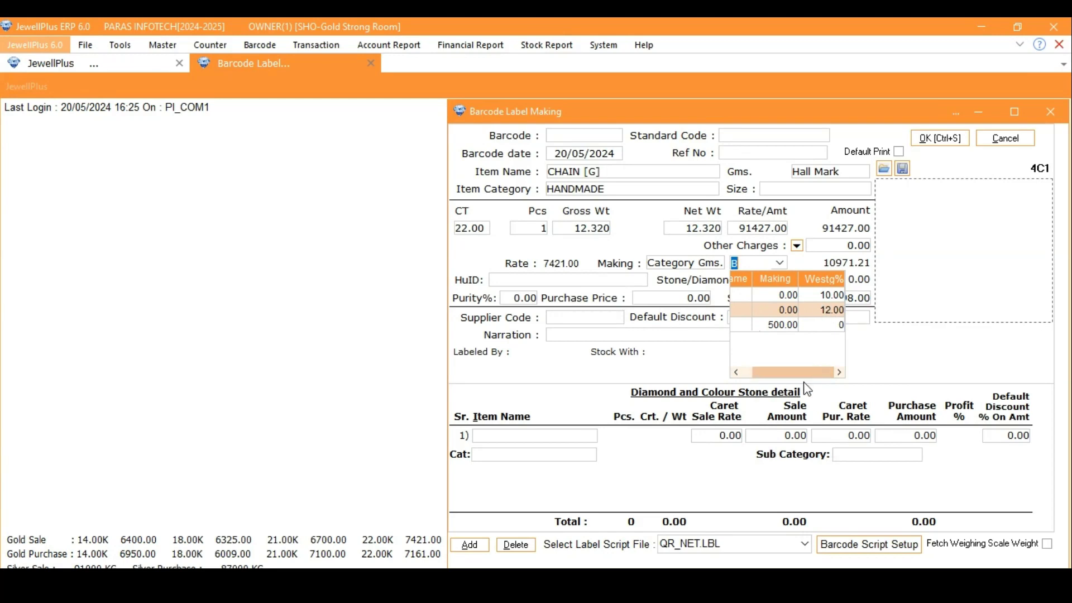
left_click_drag(805, 374, 792, 377)
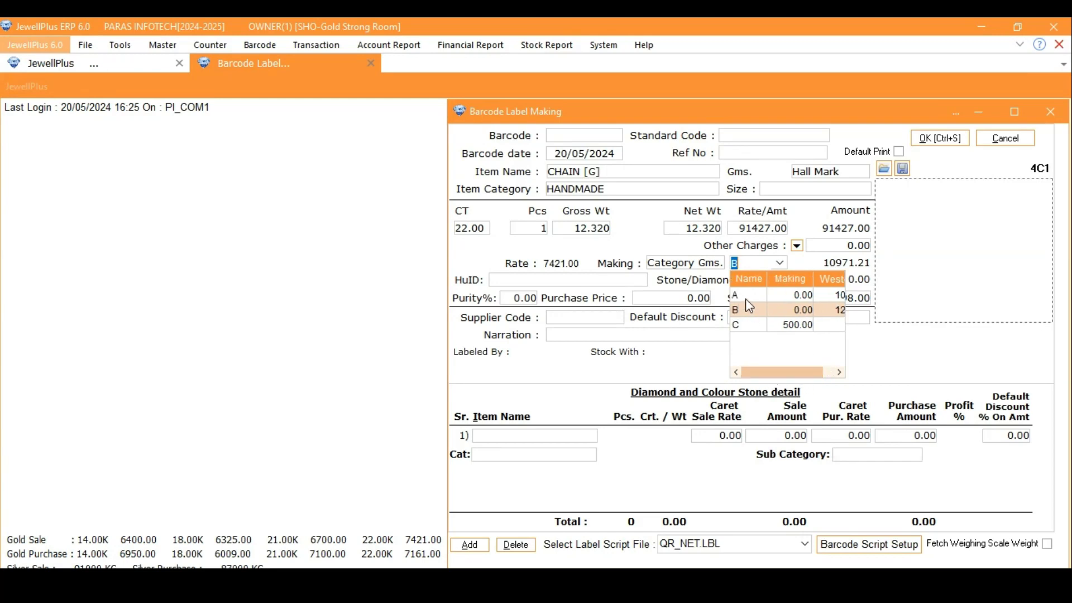
left_click(744, 296)
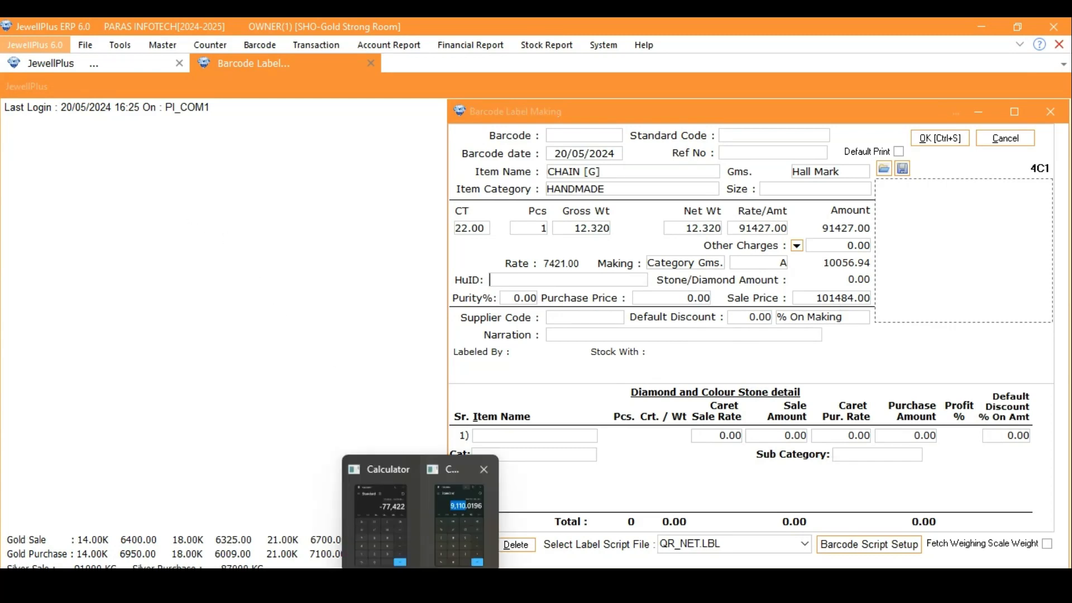
Step: Switch to Calculator, calculate 10% of the 7421 gold rate and add 10% profit to that result
left_click(459, 526)
left_click(231, 344)
type("74")
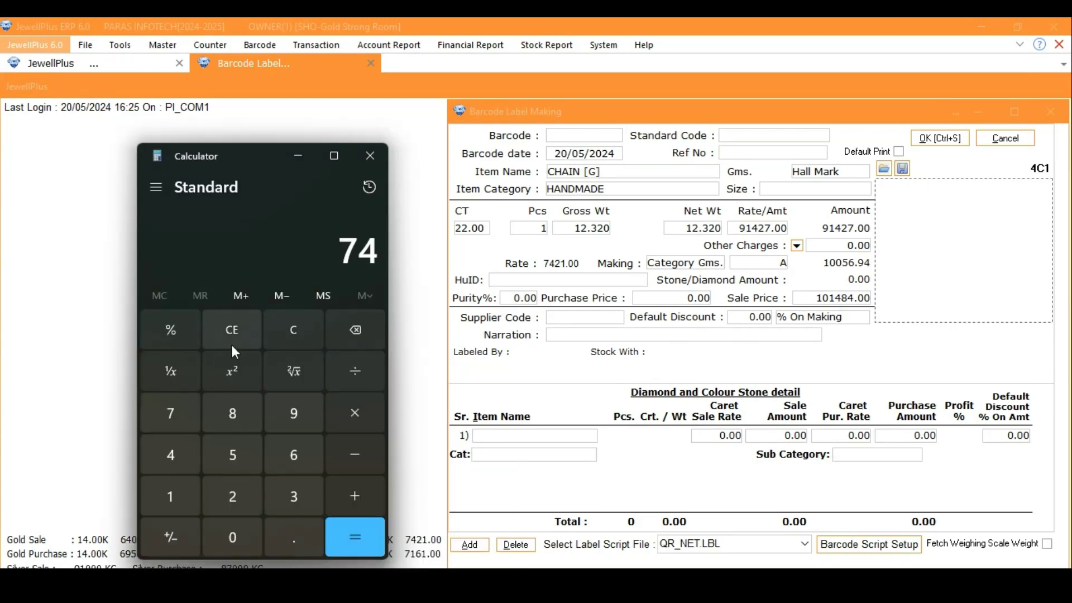
type("21*10%")
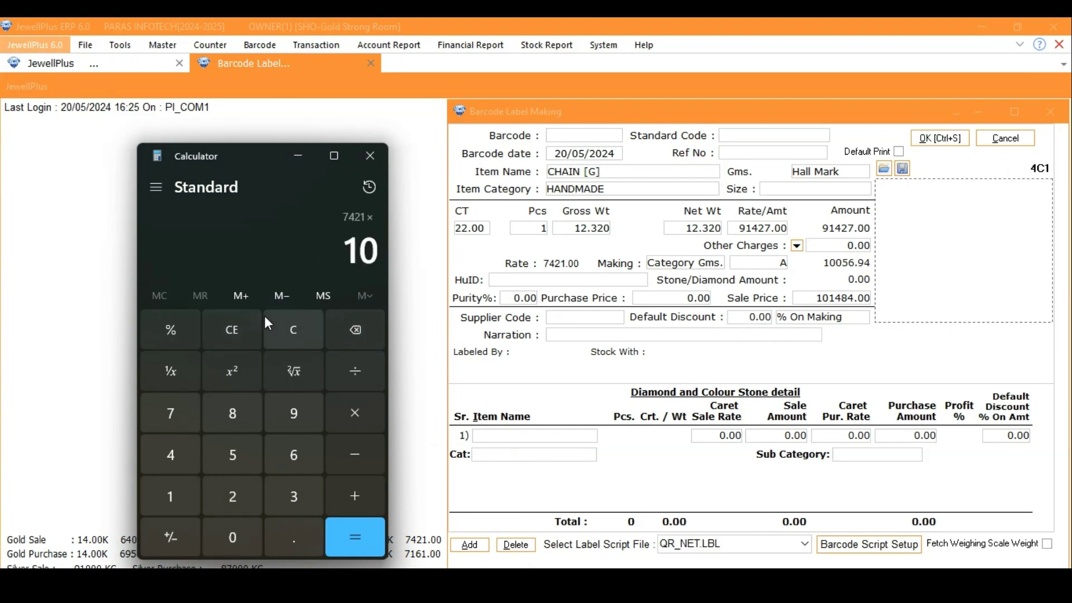
key("Return")
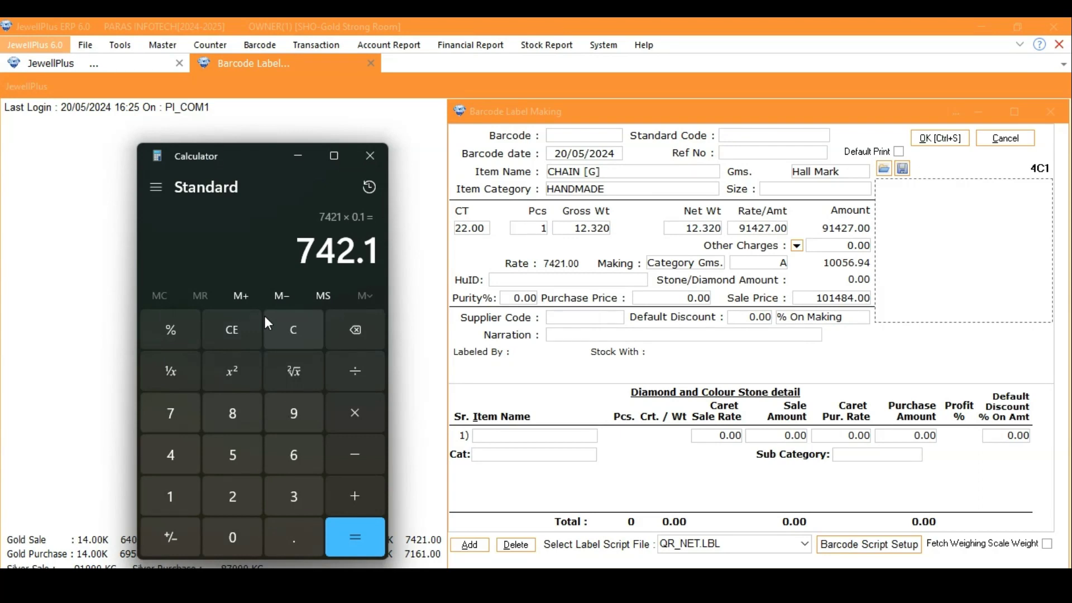
type("+10")
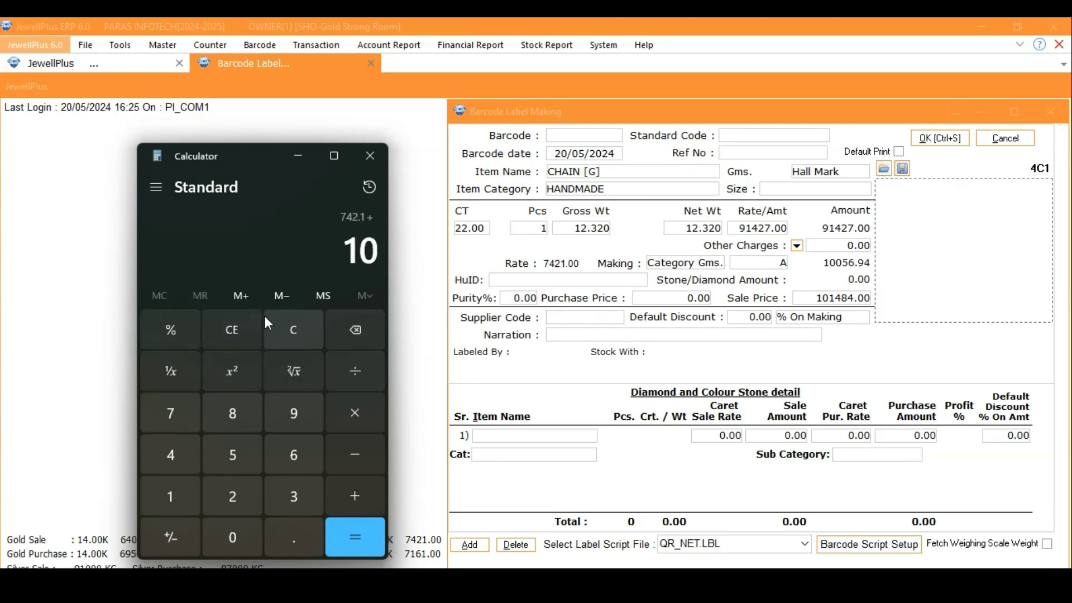
type("%")
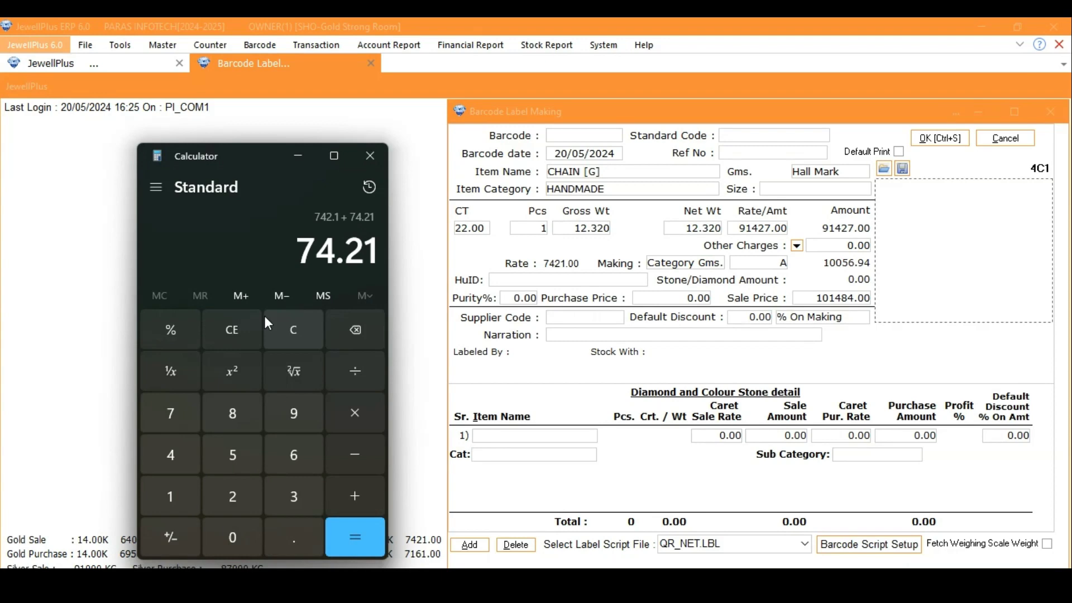
key("Return")
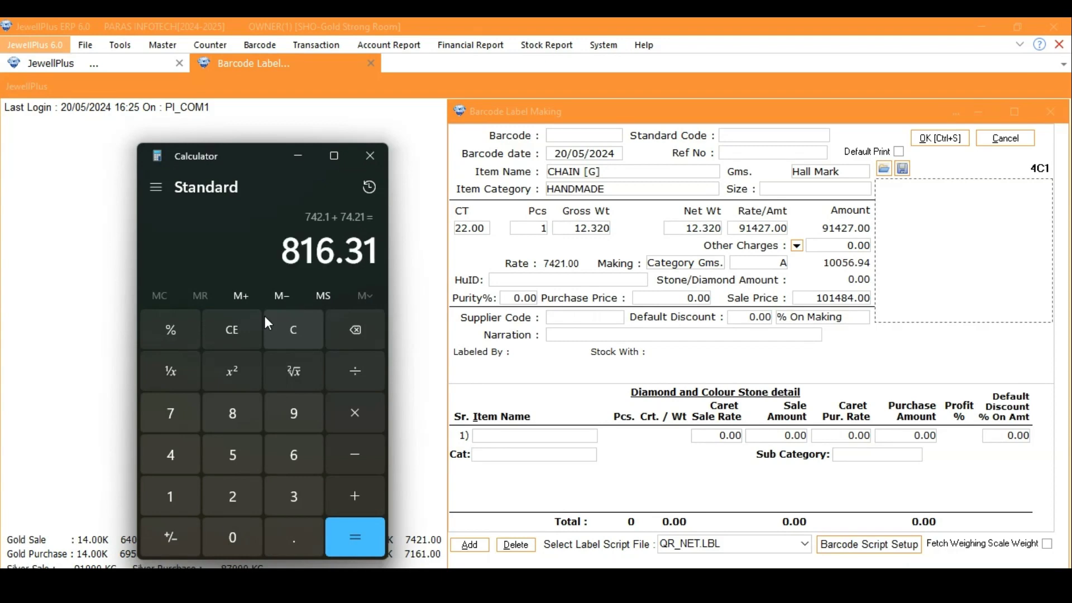
Step: Multiply the per-gram making result by 12.320 to check the label's making amount
type("*")
type("12.320")
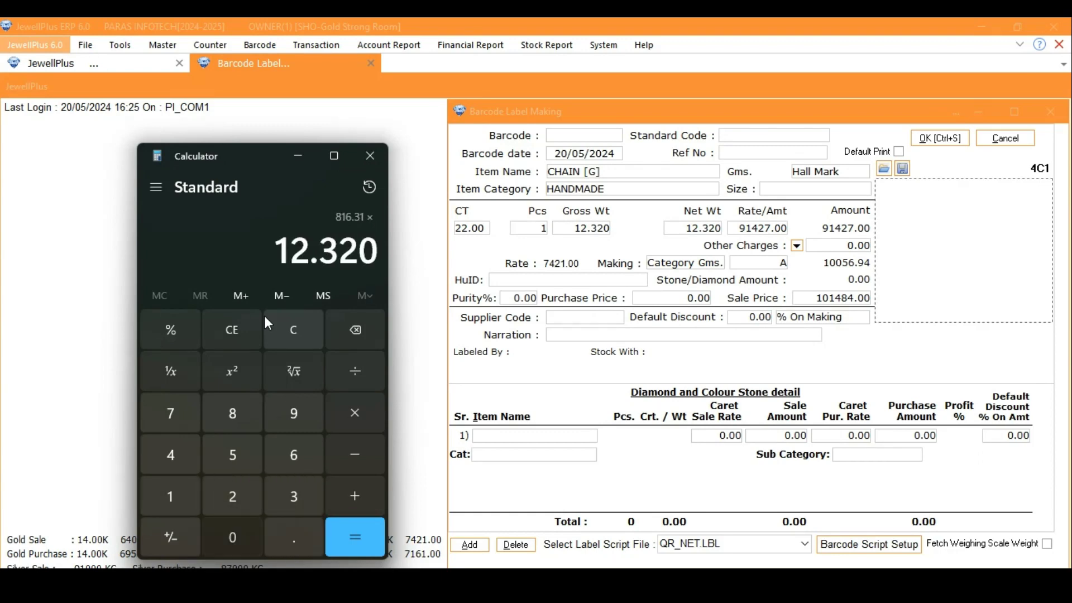
key("Return")
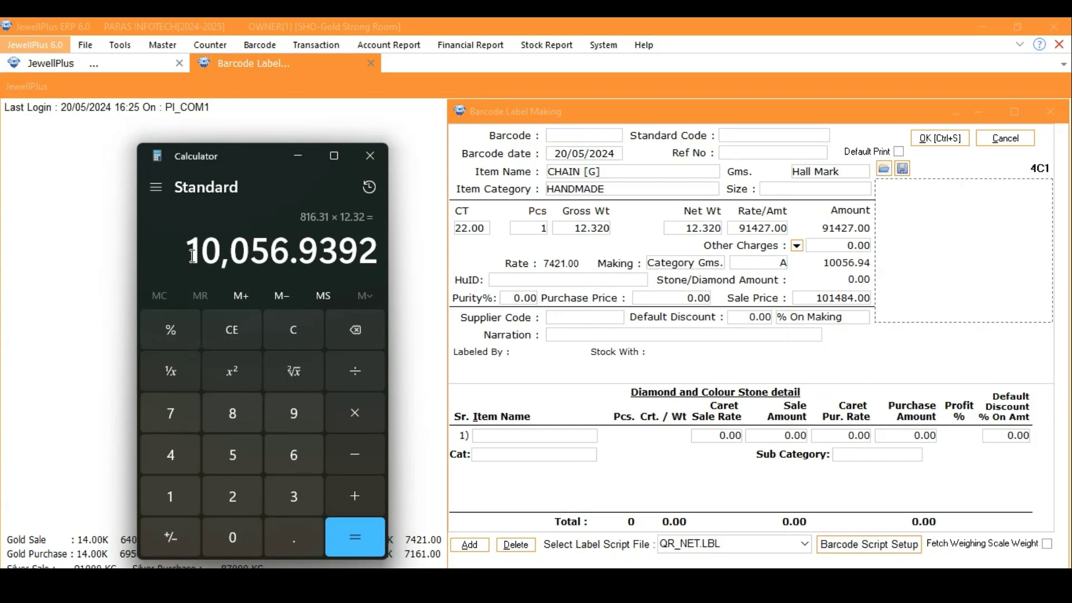
left_click_drag(192, 256, 306, 261)
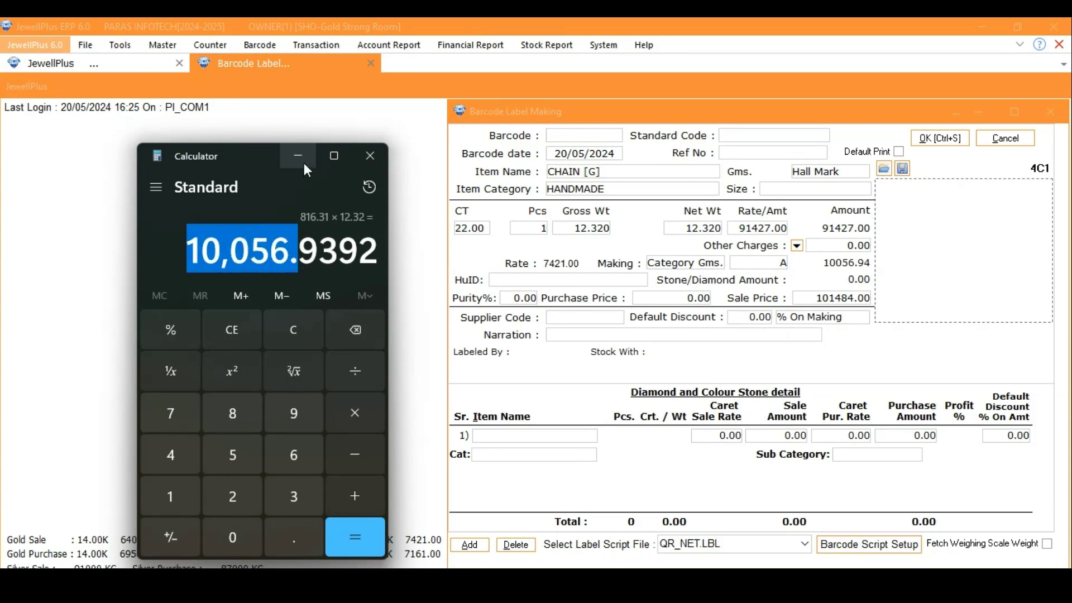
Step: Return to the label form, save the category A chain's barcode label and decline printing it
left_click(569, 234)
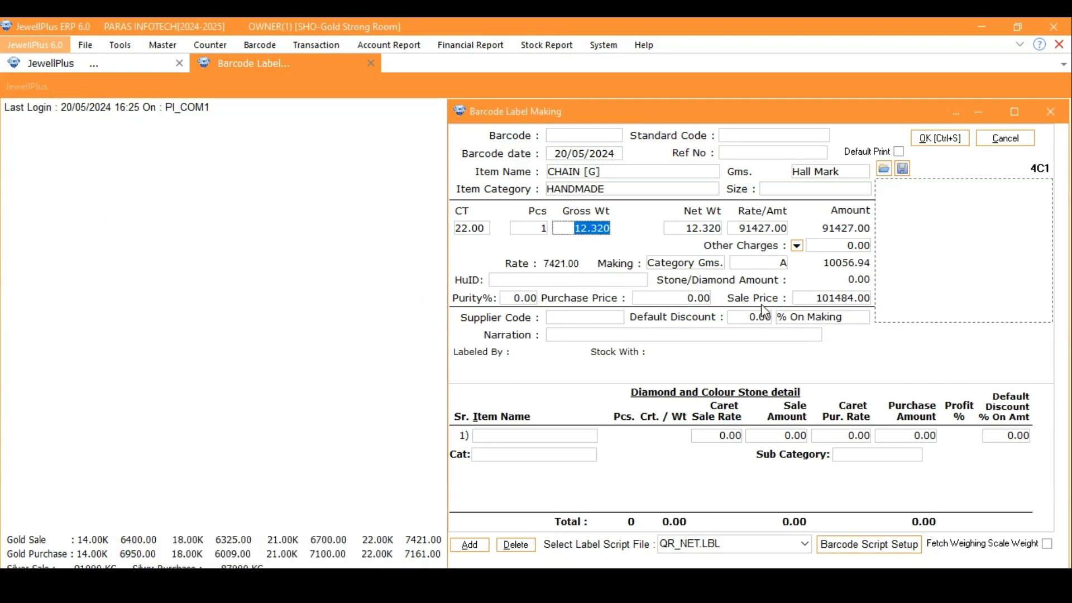
left_click(947, 146)
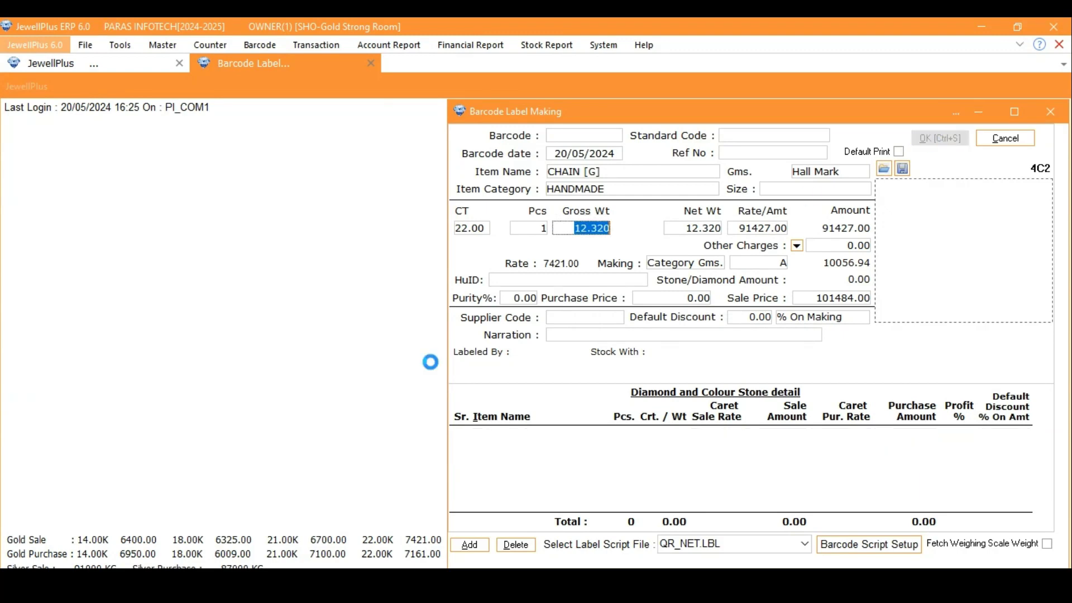
left_click(585, 365)
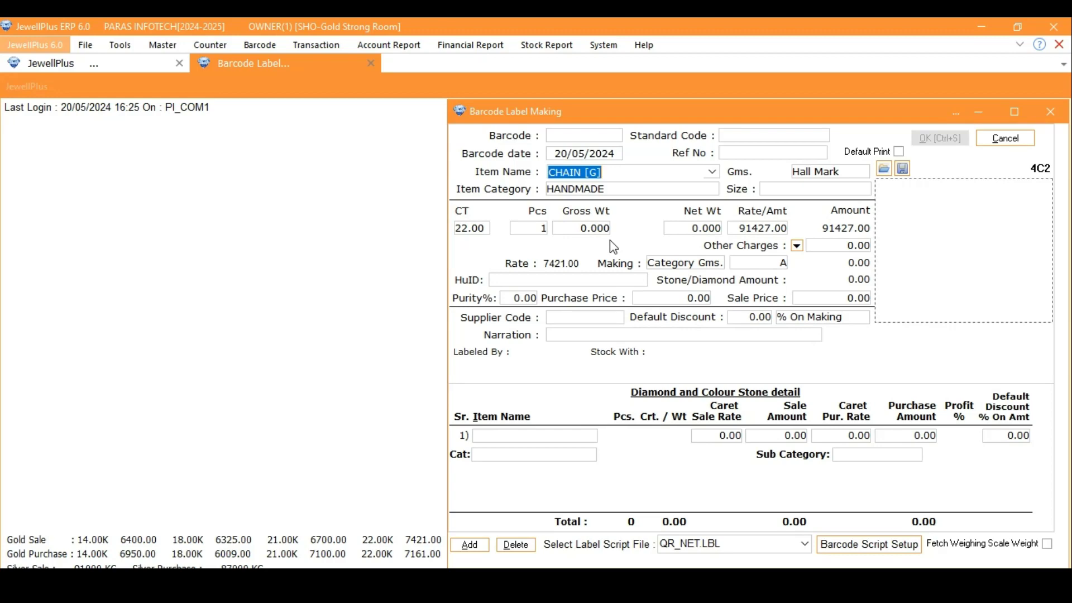
Step: Try making type Category Pcs. with category A on the next chain label, and close the form without saving
left_click(721, 265)
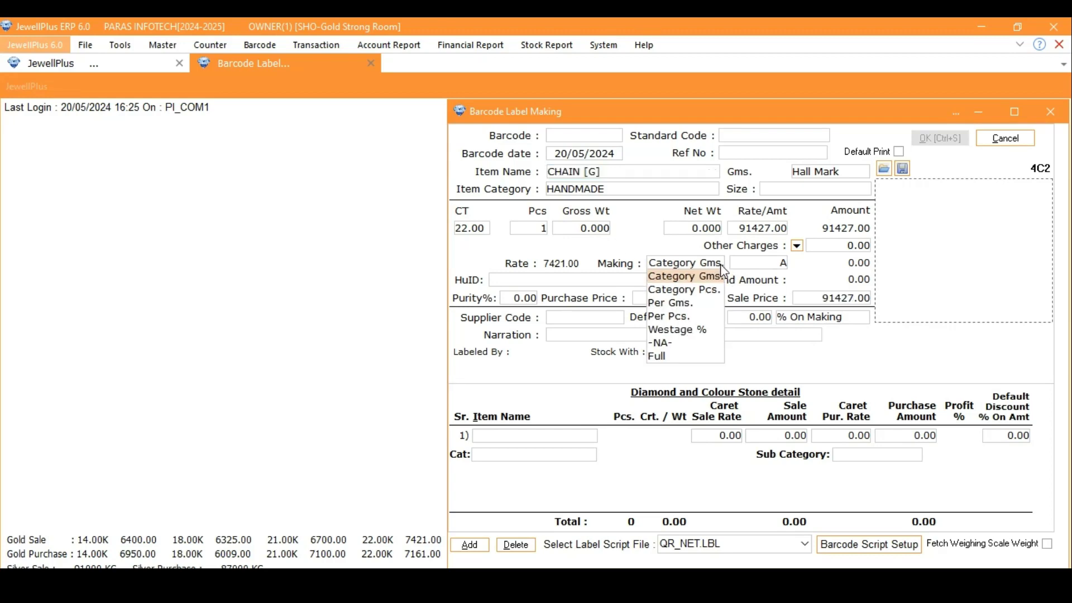
left_click(693, 296)
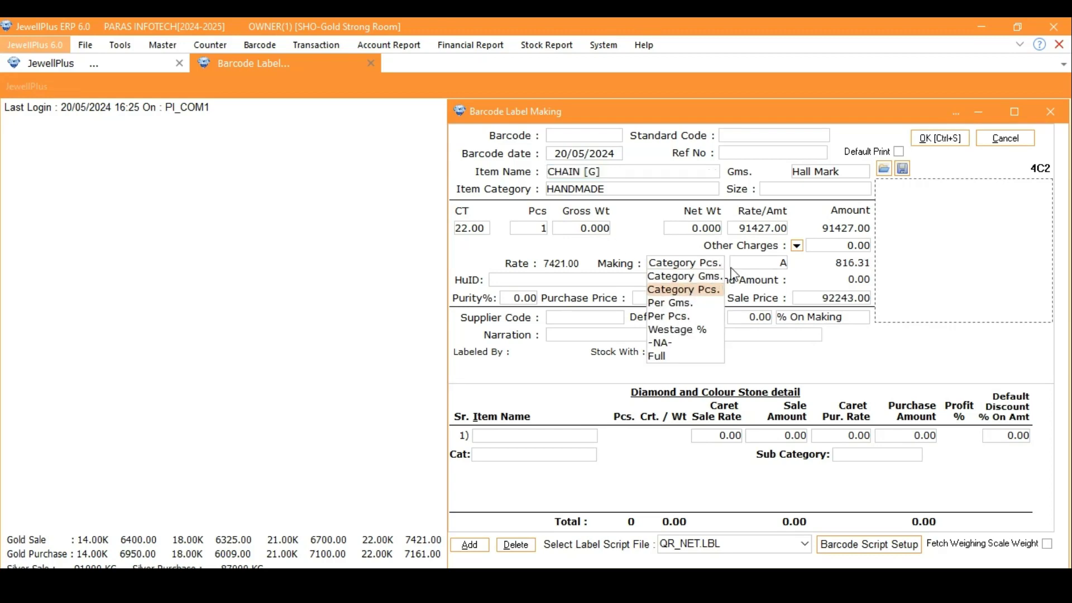
left_click(782, 263)
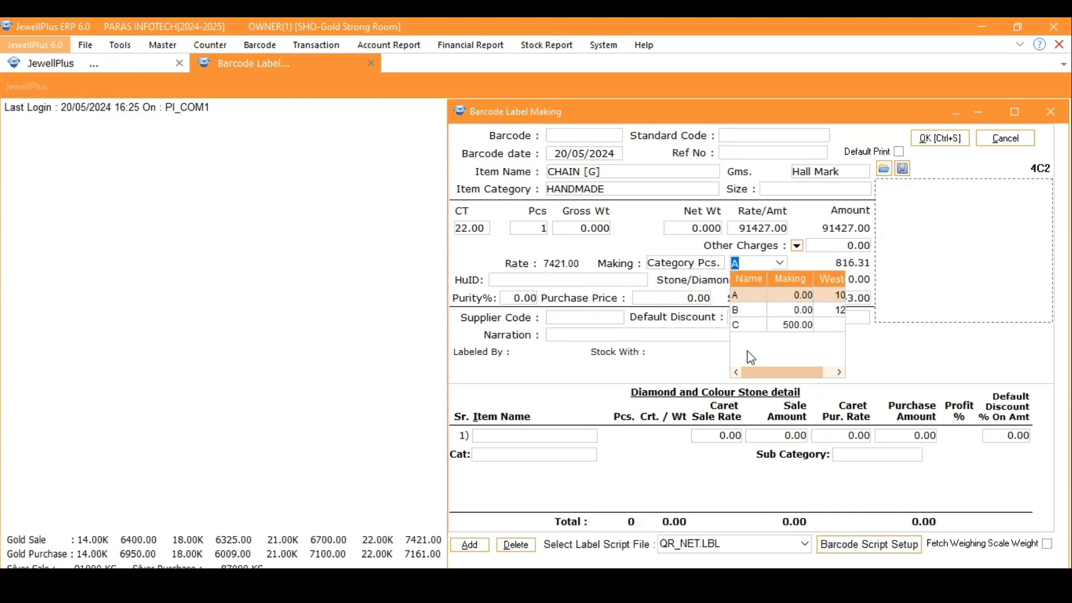
left_click(751, 291)
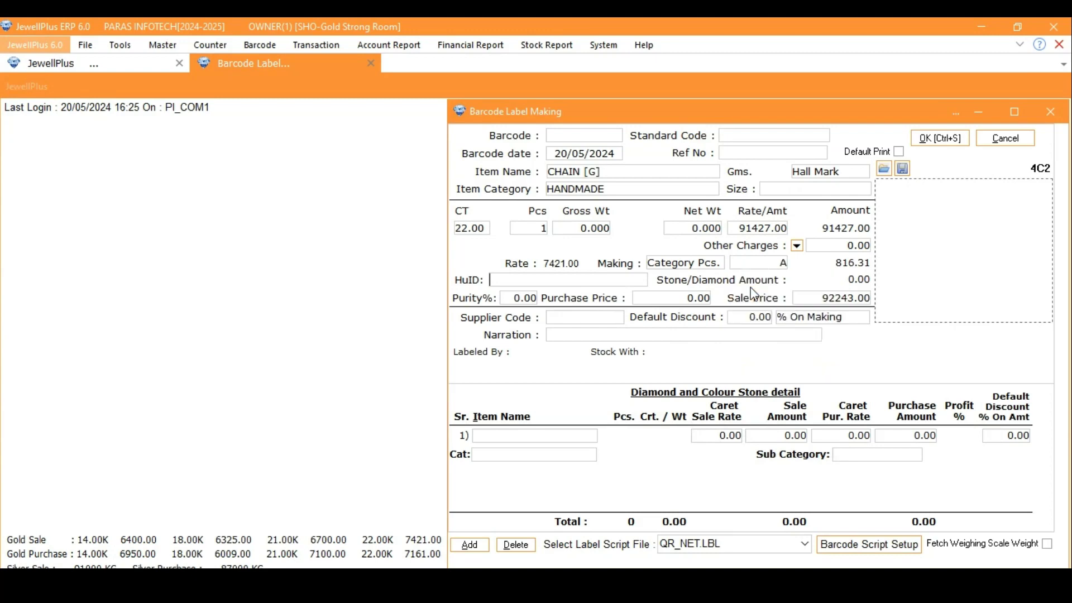
left_click_drag(702, 111, 504, 112)
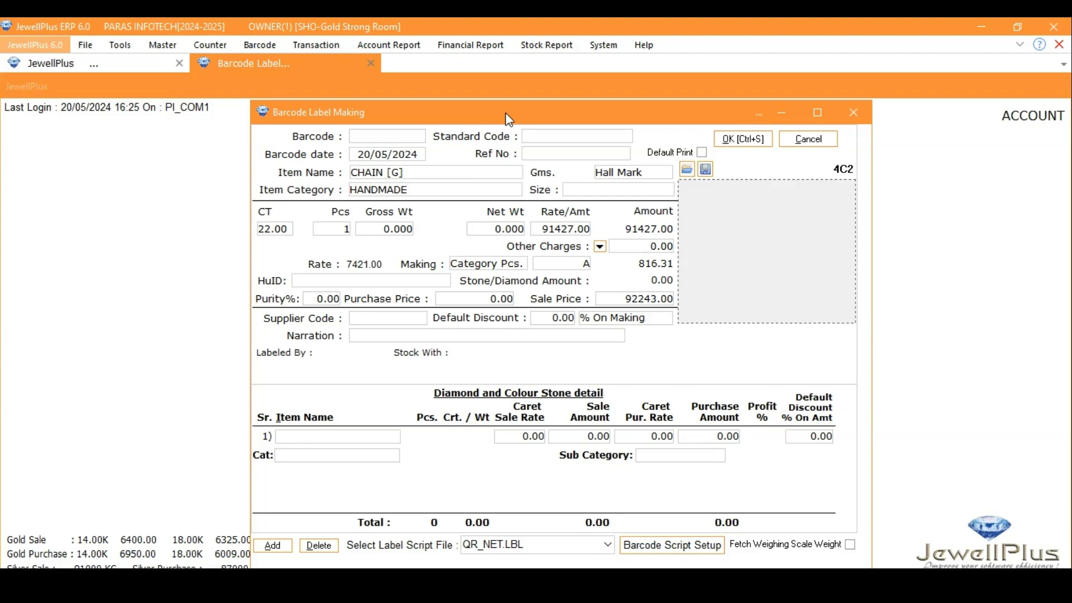
left_click(860, 118)
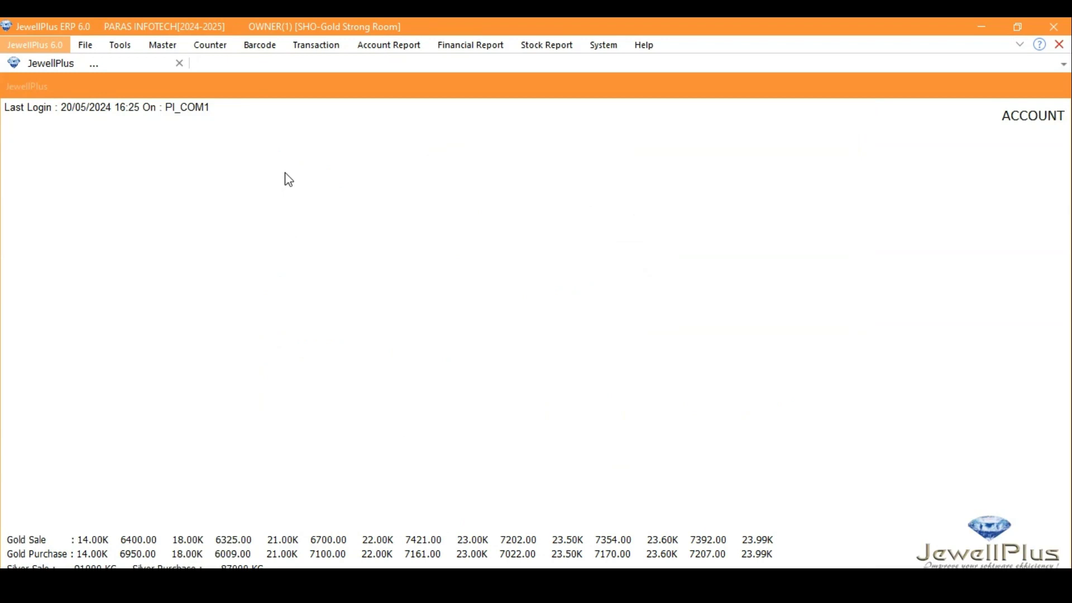
Step: Set category B's wastage to 14% in the Making Category Master and save it
left_click(159, 49)
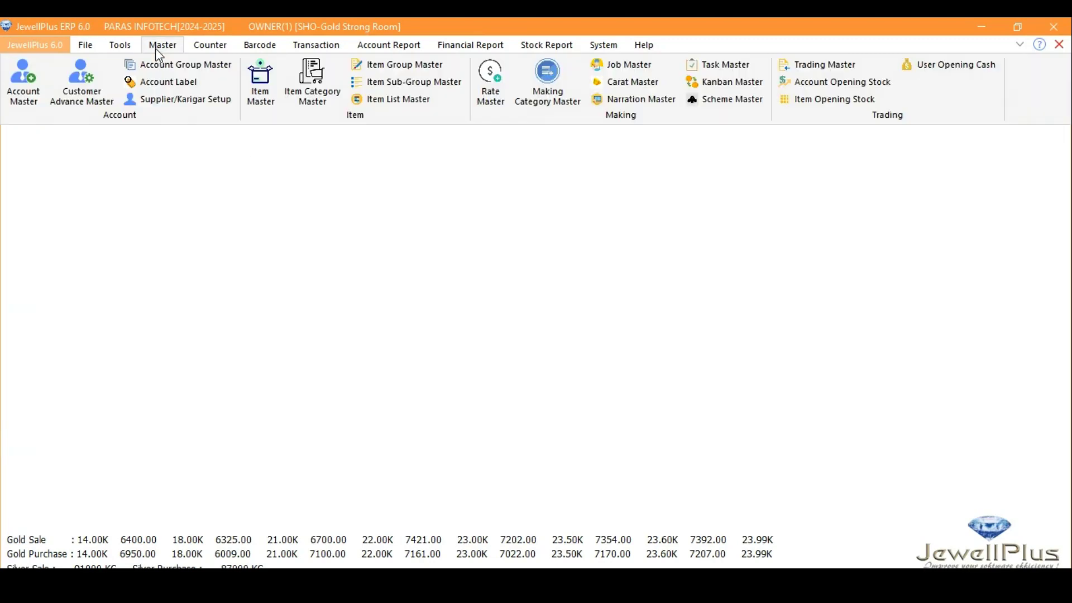
left_click(553, 85)
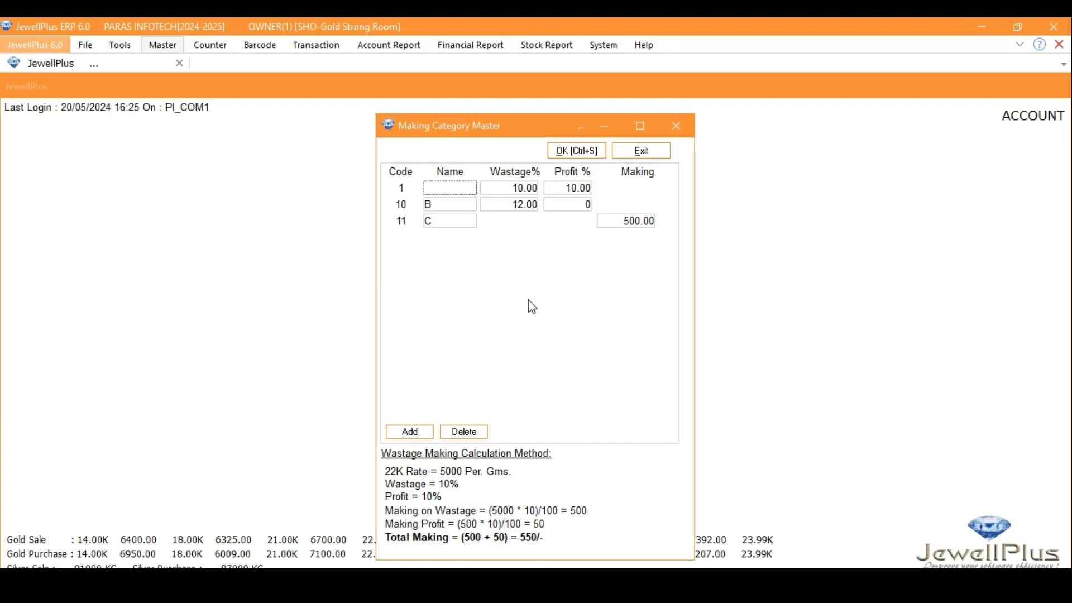
left_click(457, 210)
left_click(512, 209)
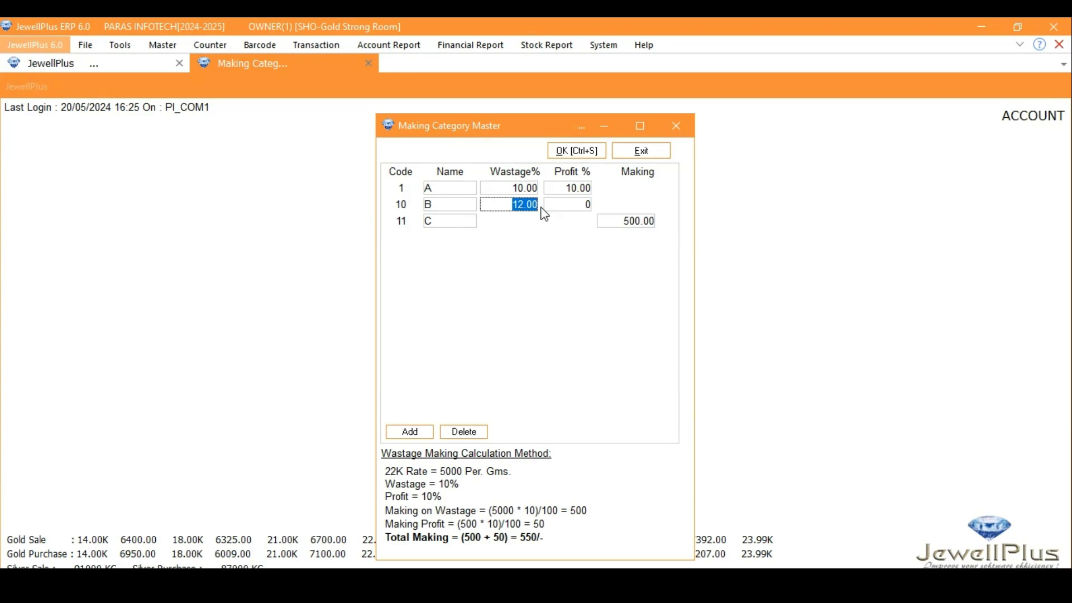
type("14")
key("Return")
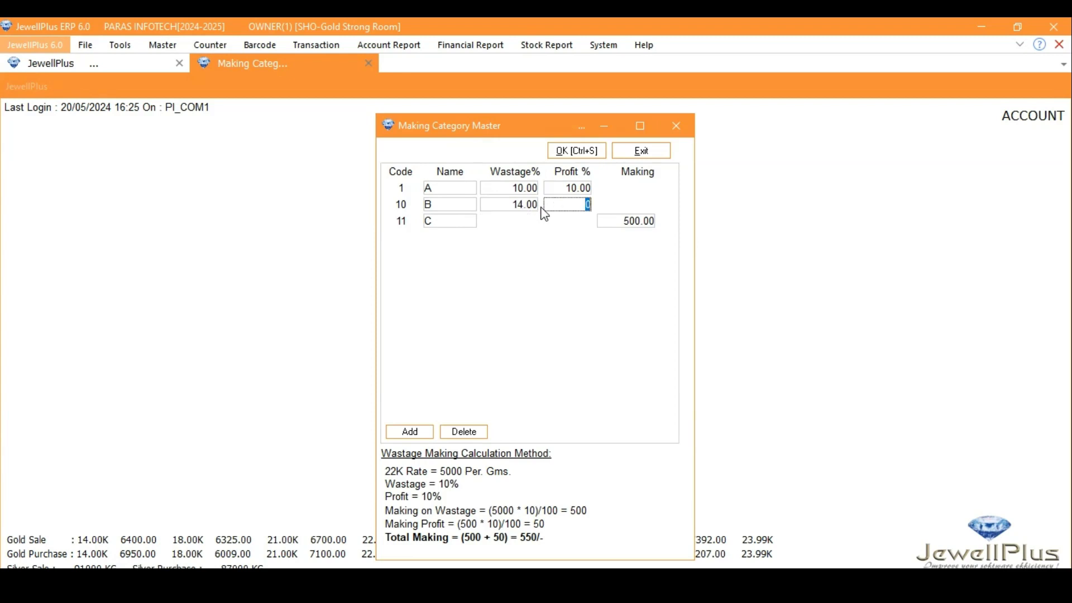
left_click(580, 153)
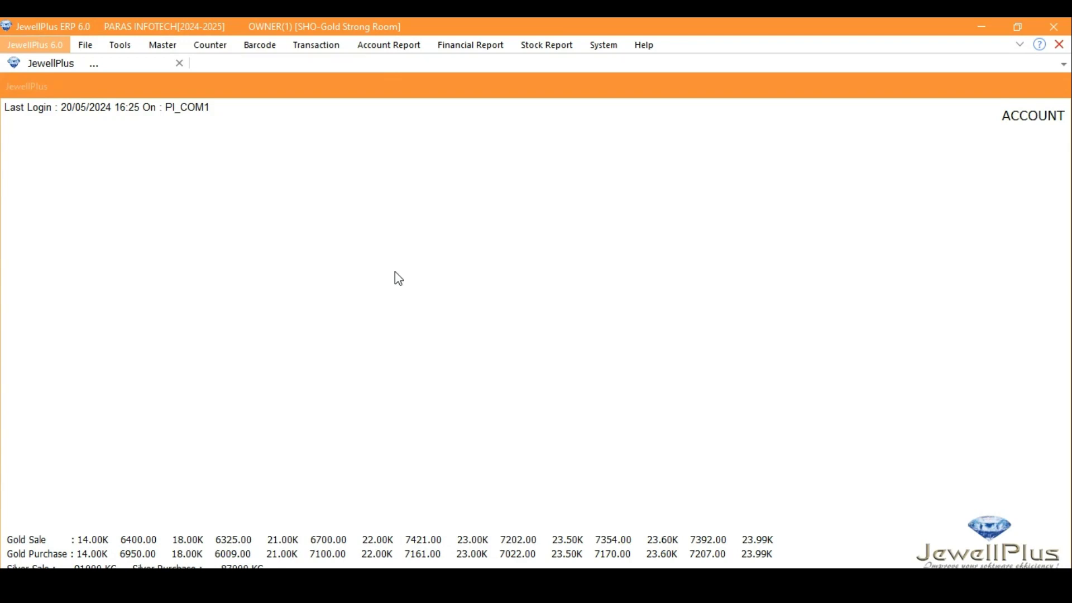
Step: Load barcode 4C1 in Barcode Label Making to check its making amount
left_click(259, 45)
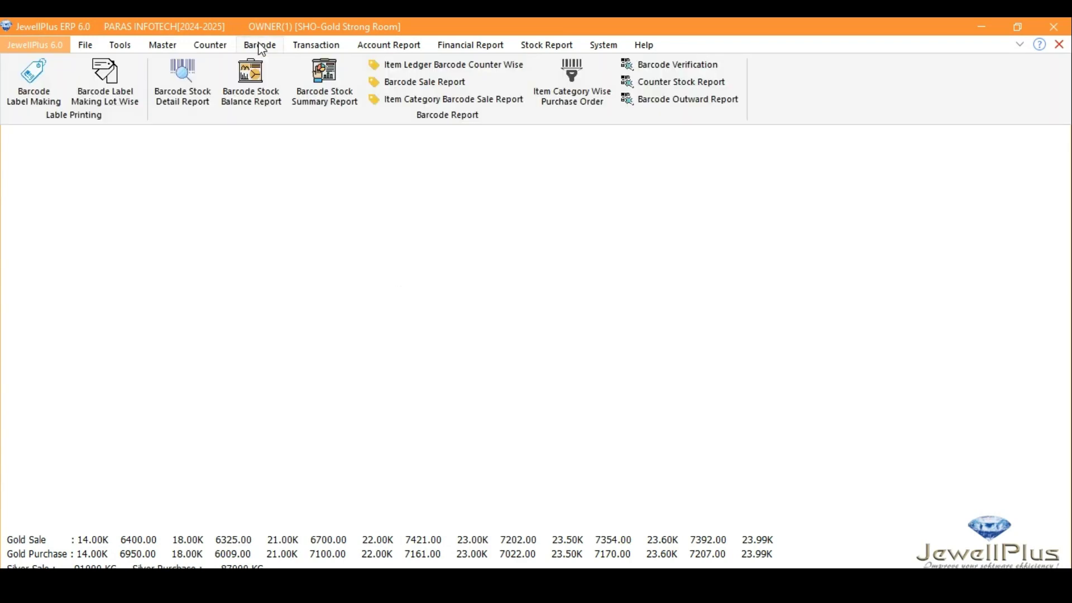
left_click(29, 96)
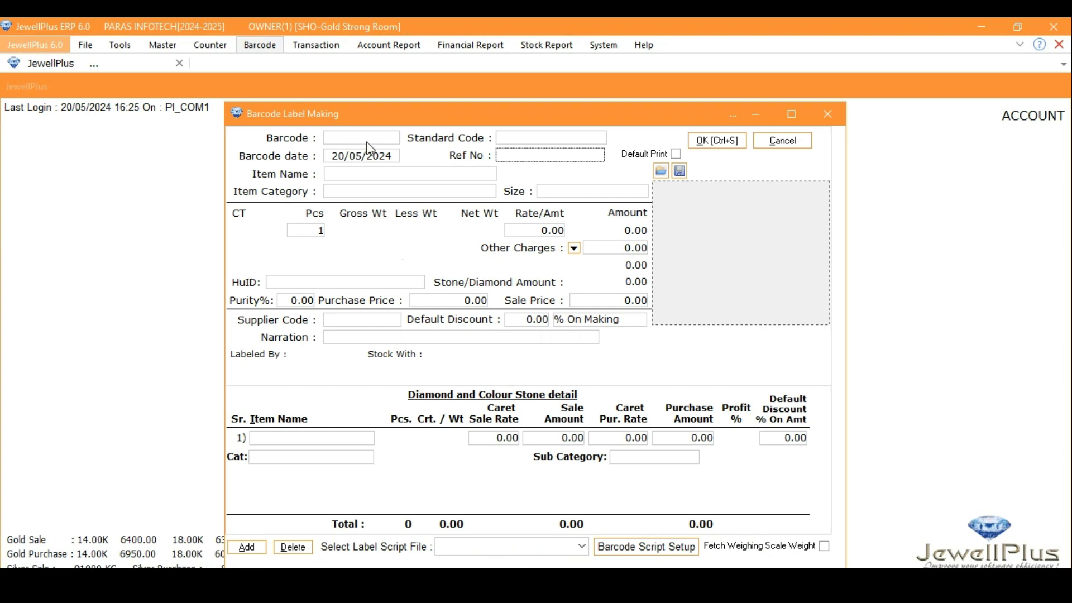
type("4C1")
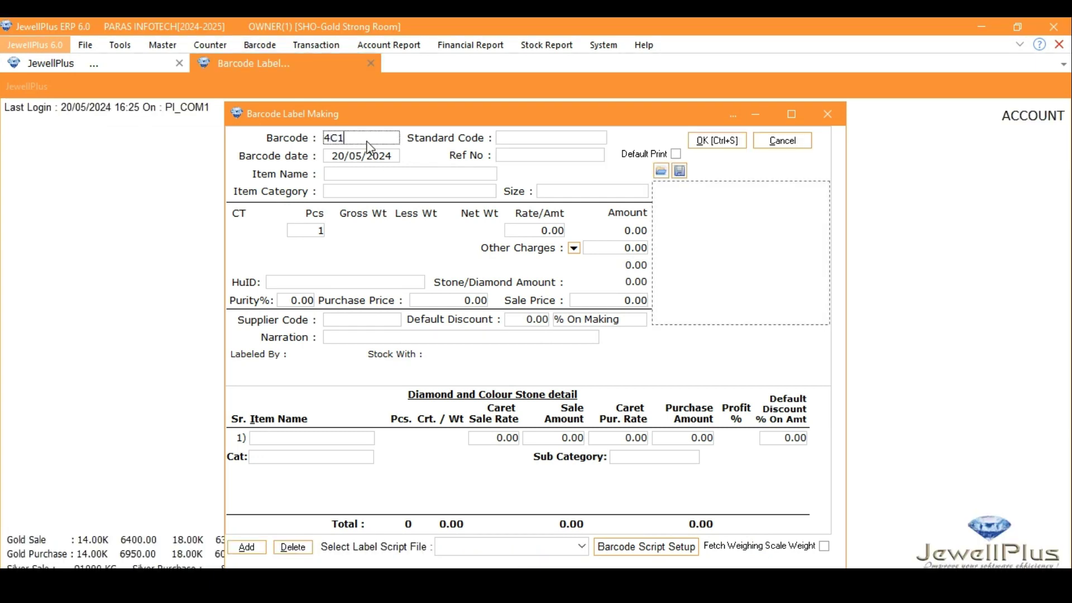
key("Return")
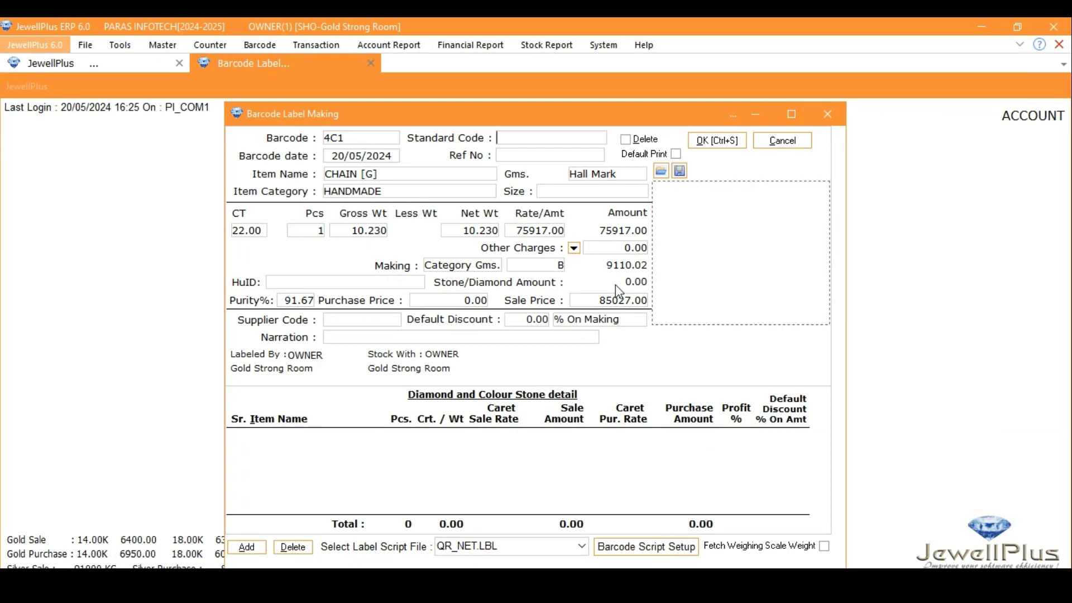
Step: Open a new sale voucher and load barcode 4C1 as its first item to check the making charge
left_click(322, 46)
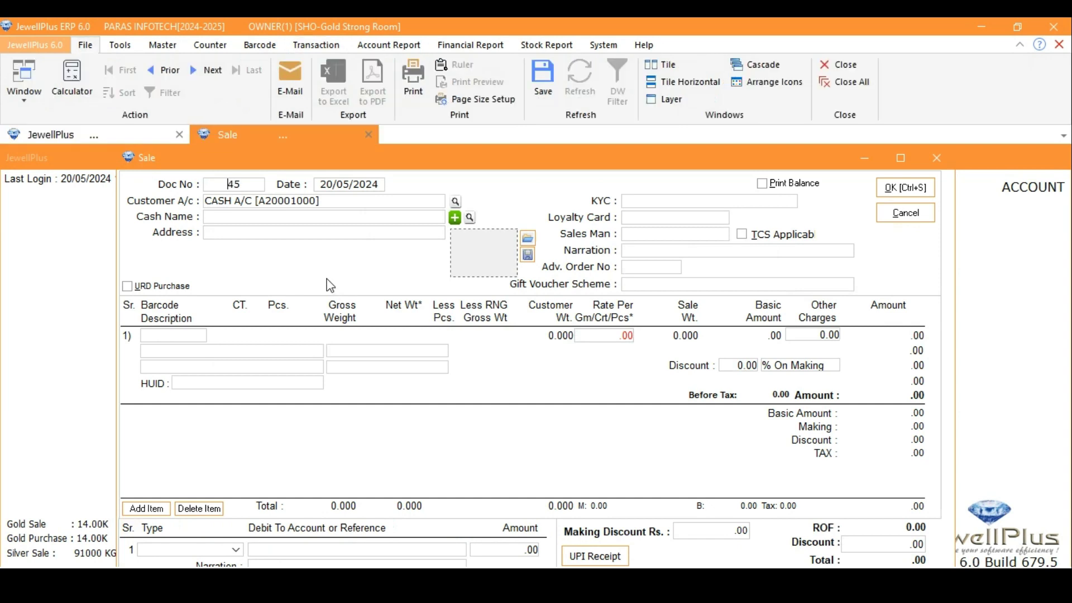
left_click(179, 337)
type("4C1")
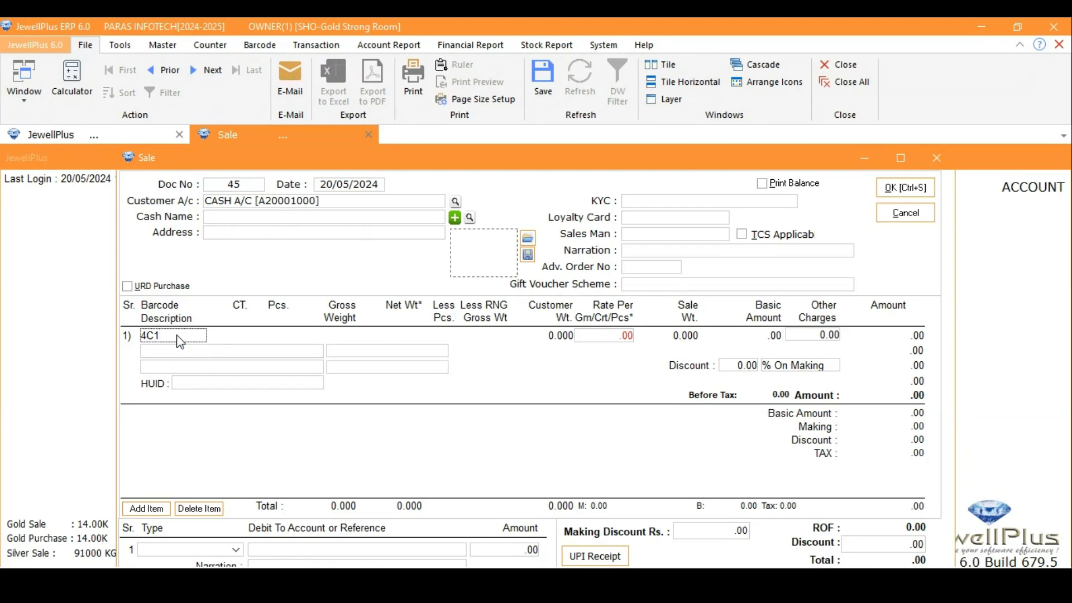
key("Return")
key("Return")
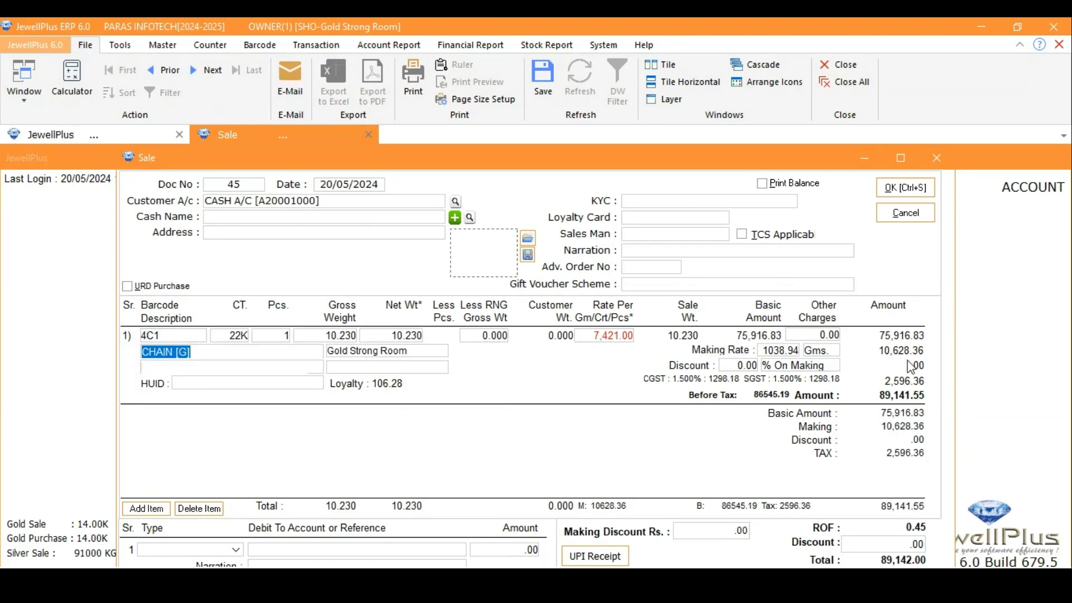
key("Return")
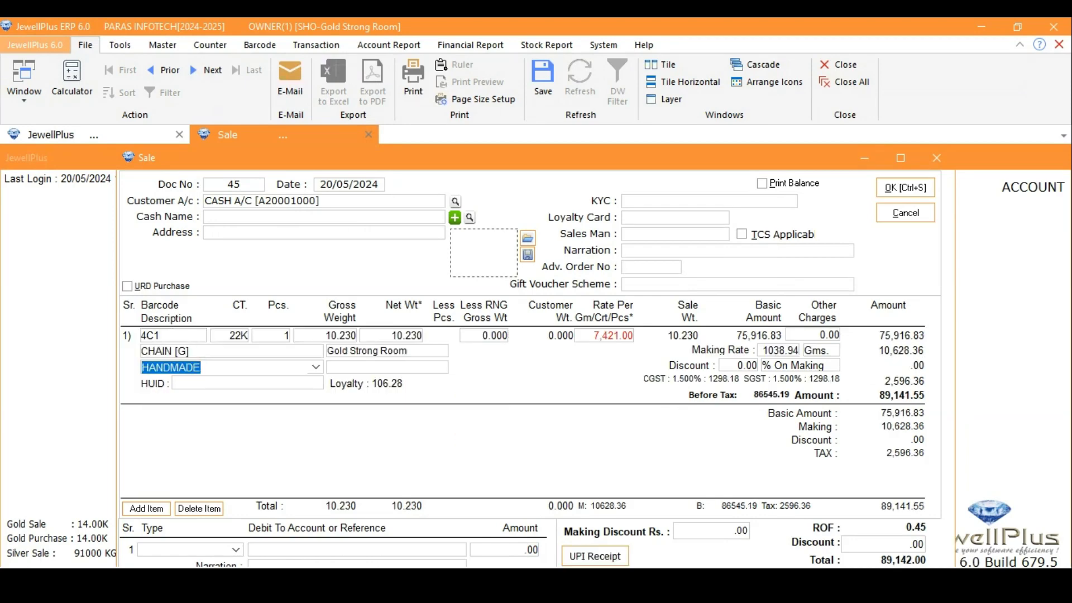
Step: Switch to Calculator and compute 14% of the 7421 gold rate to check the making rate per gram
mouse_move(420, 586)
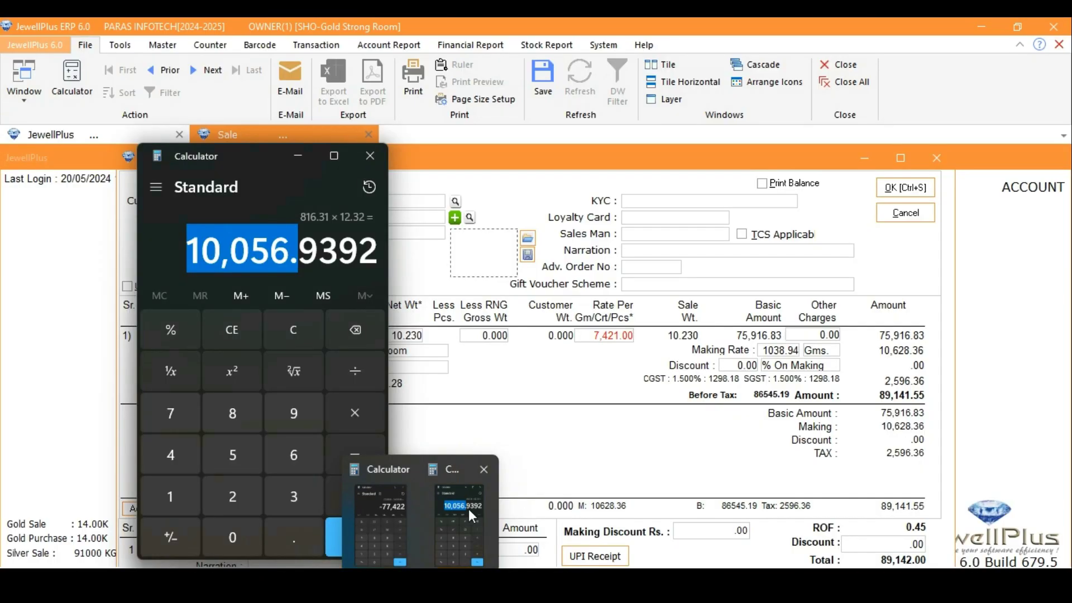
left_click(468, 508)
type("7421")
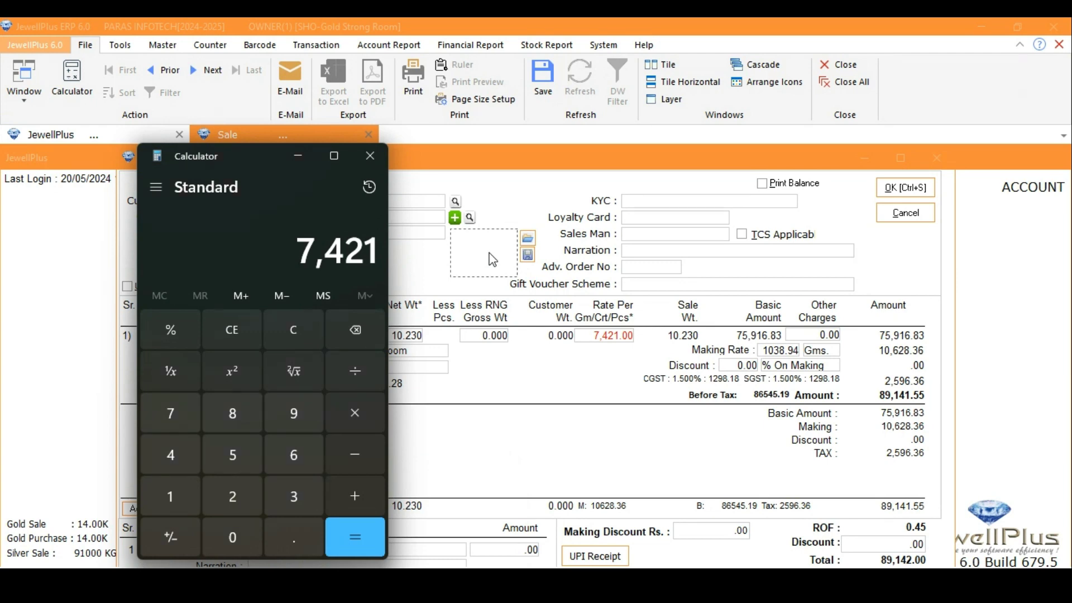
type("*14")
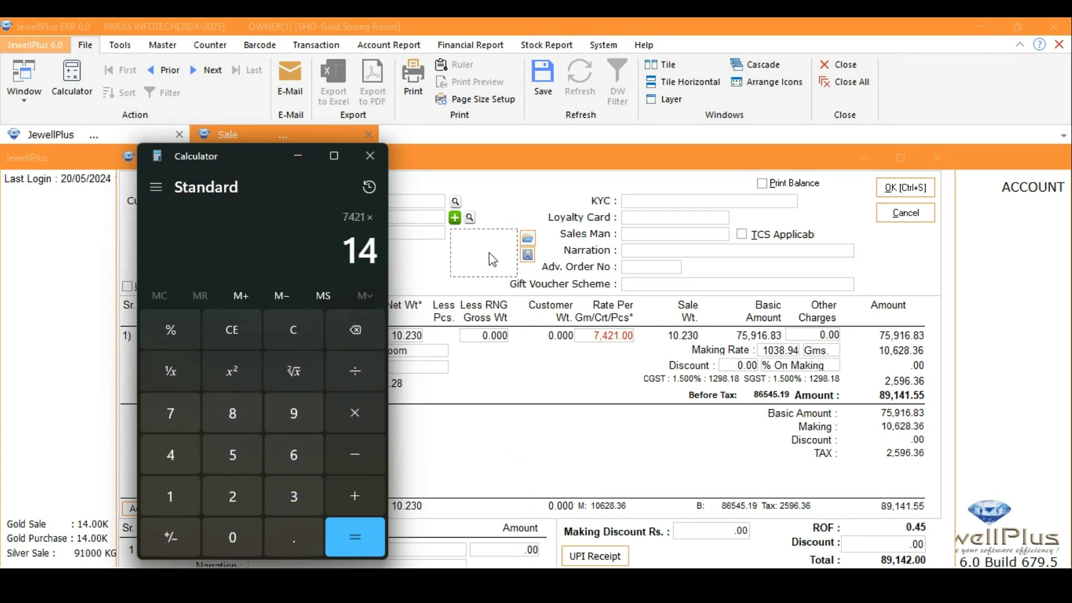
type("%")
key("Return")
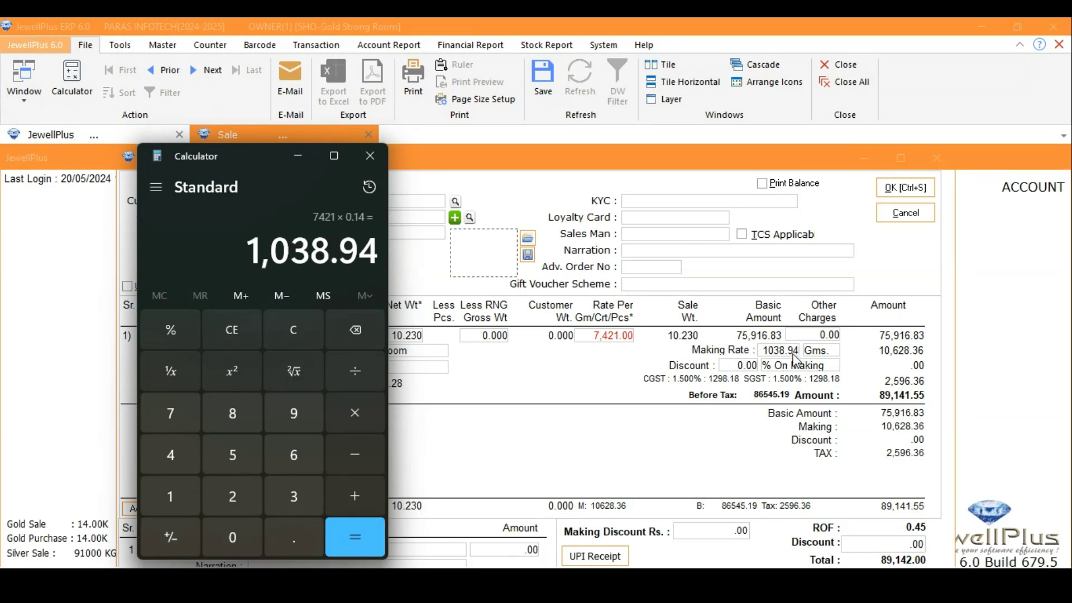
Step: Multiply the calculated making rate by the 10.230 g weight, and return to the sale's Cash Name field
type("*")
type("12")
key("BackSpace")
type("0.230")
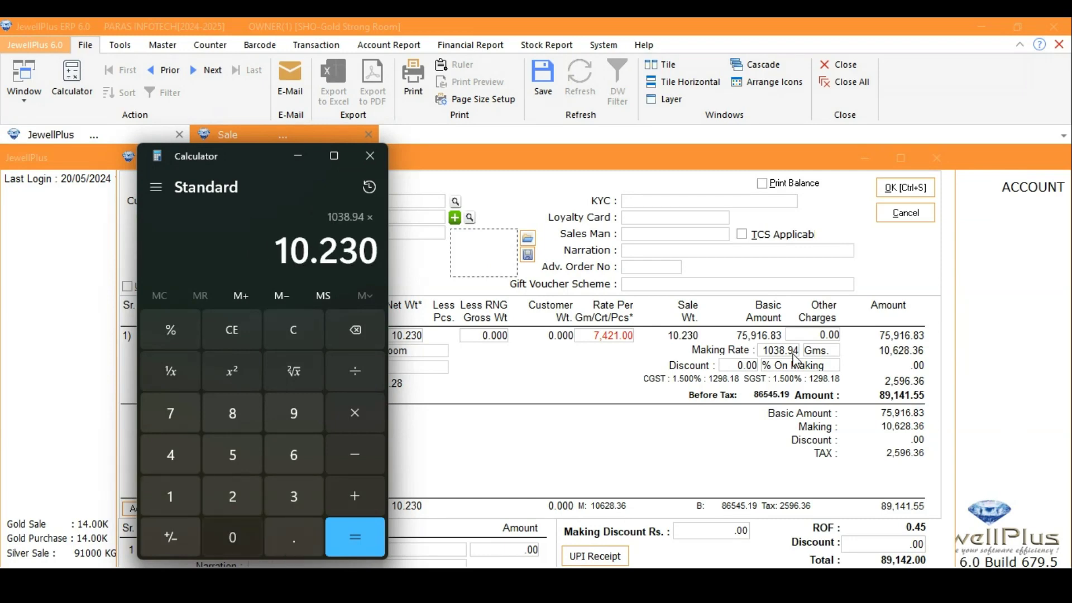
key("Return")
left_click_drag(188, 256, 290, 249)
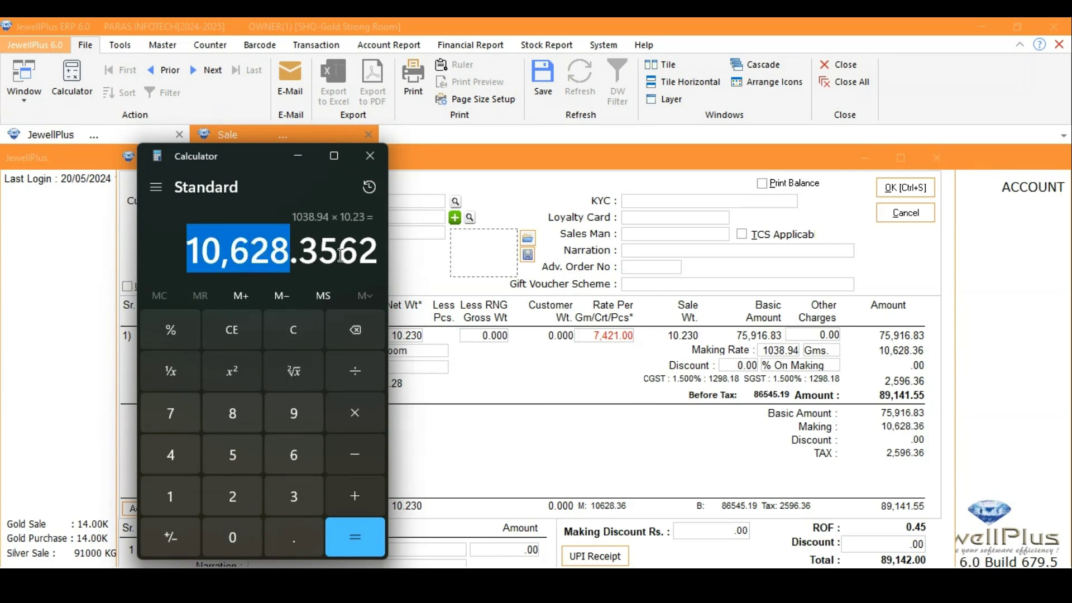
left_click(298, 158)
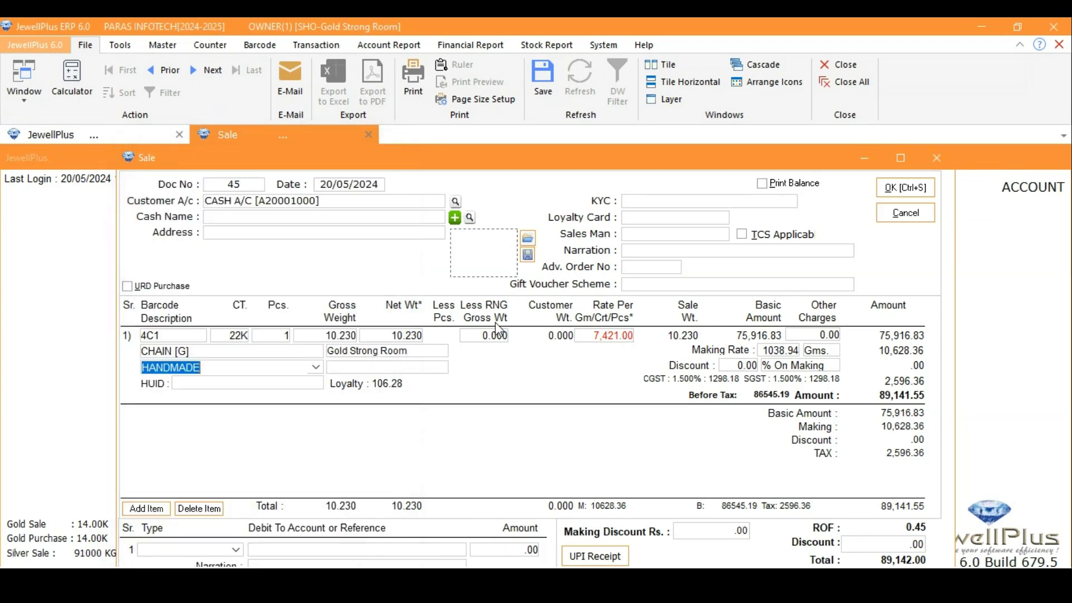
left_click(419, 221)
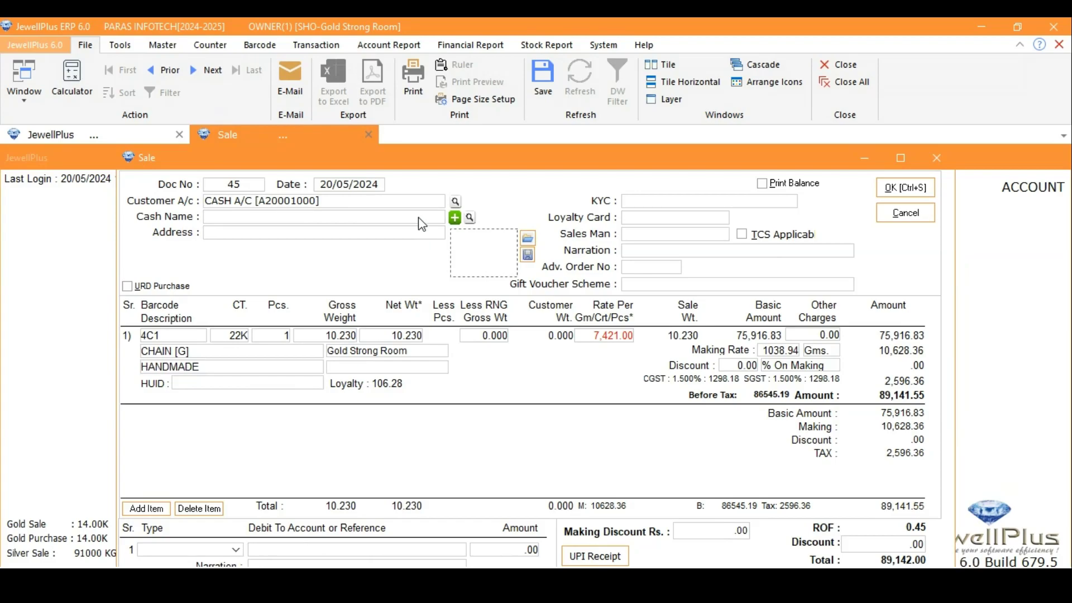